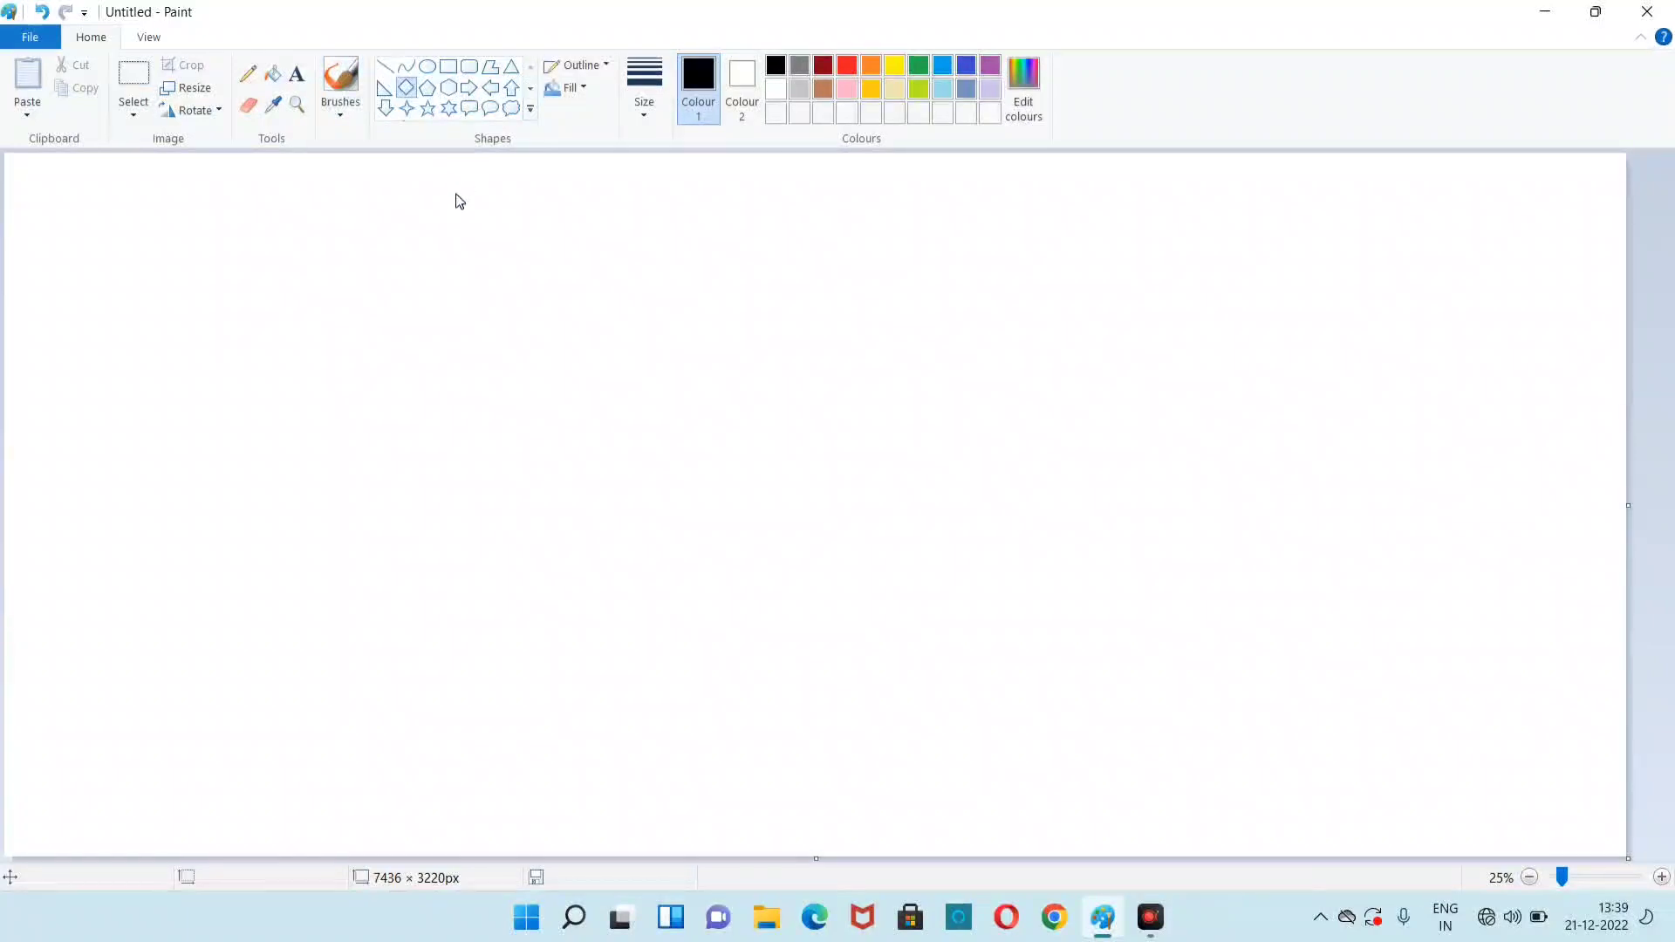
- Draw a black-outlined diamond about 1045 px wide in the upper middle of the canvas, stretching it slightly wider and taller
left_click_drag(668, 177, 866, 429)
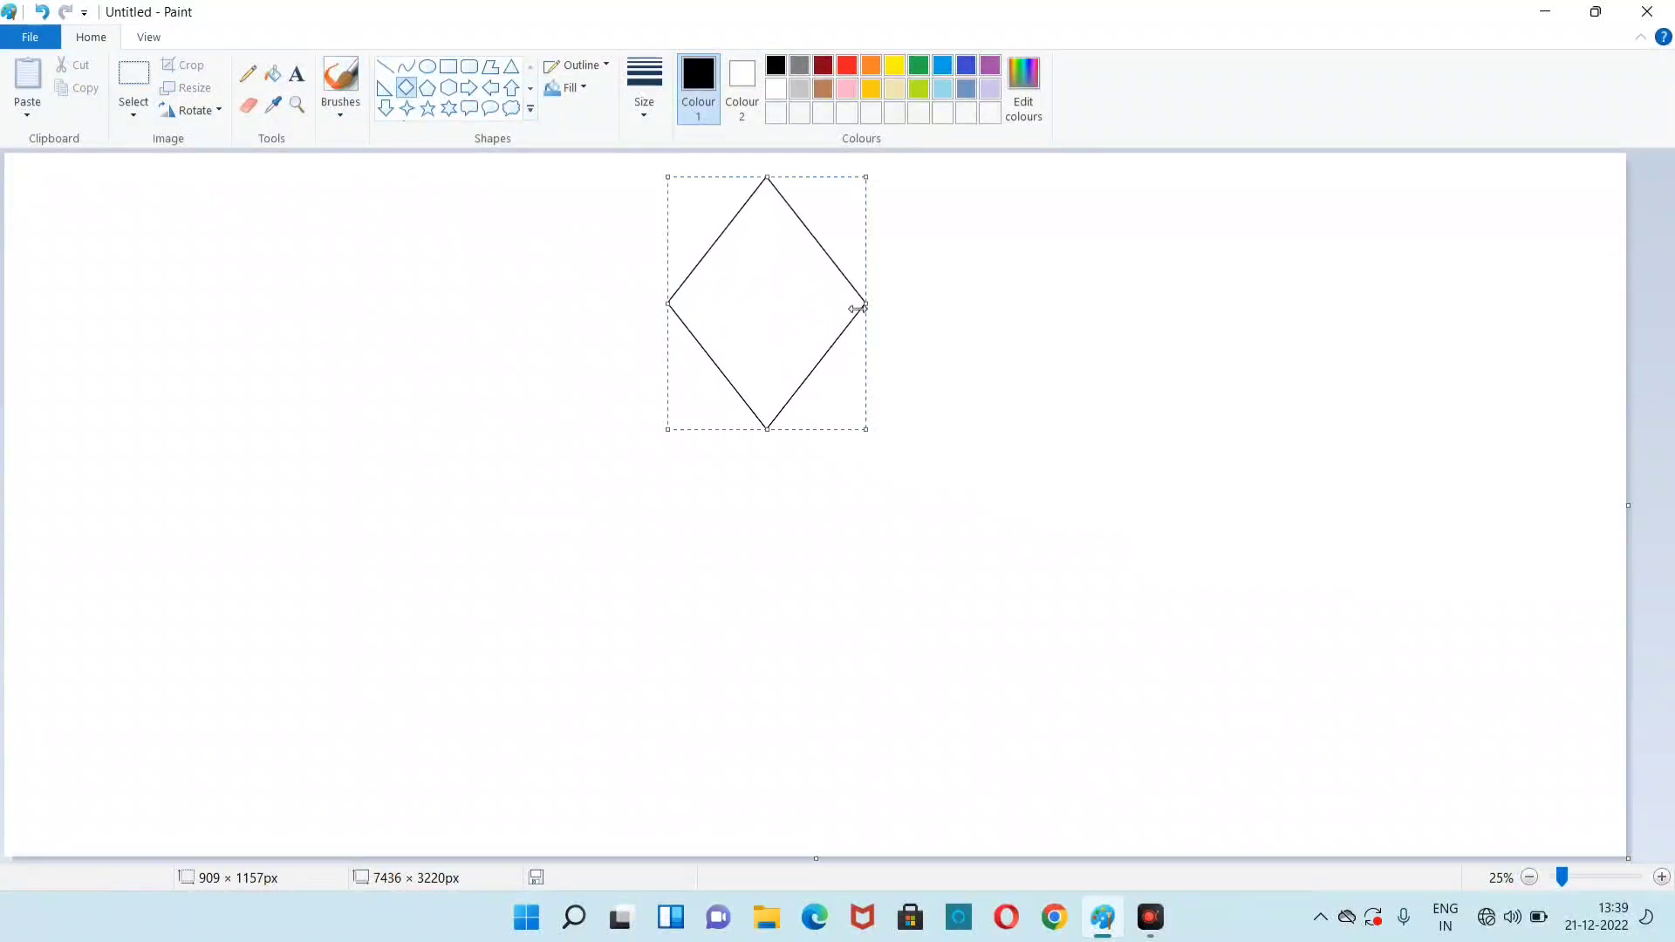
left_click_drag(866, 298, 896, 303)
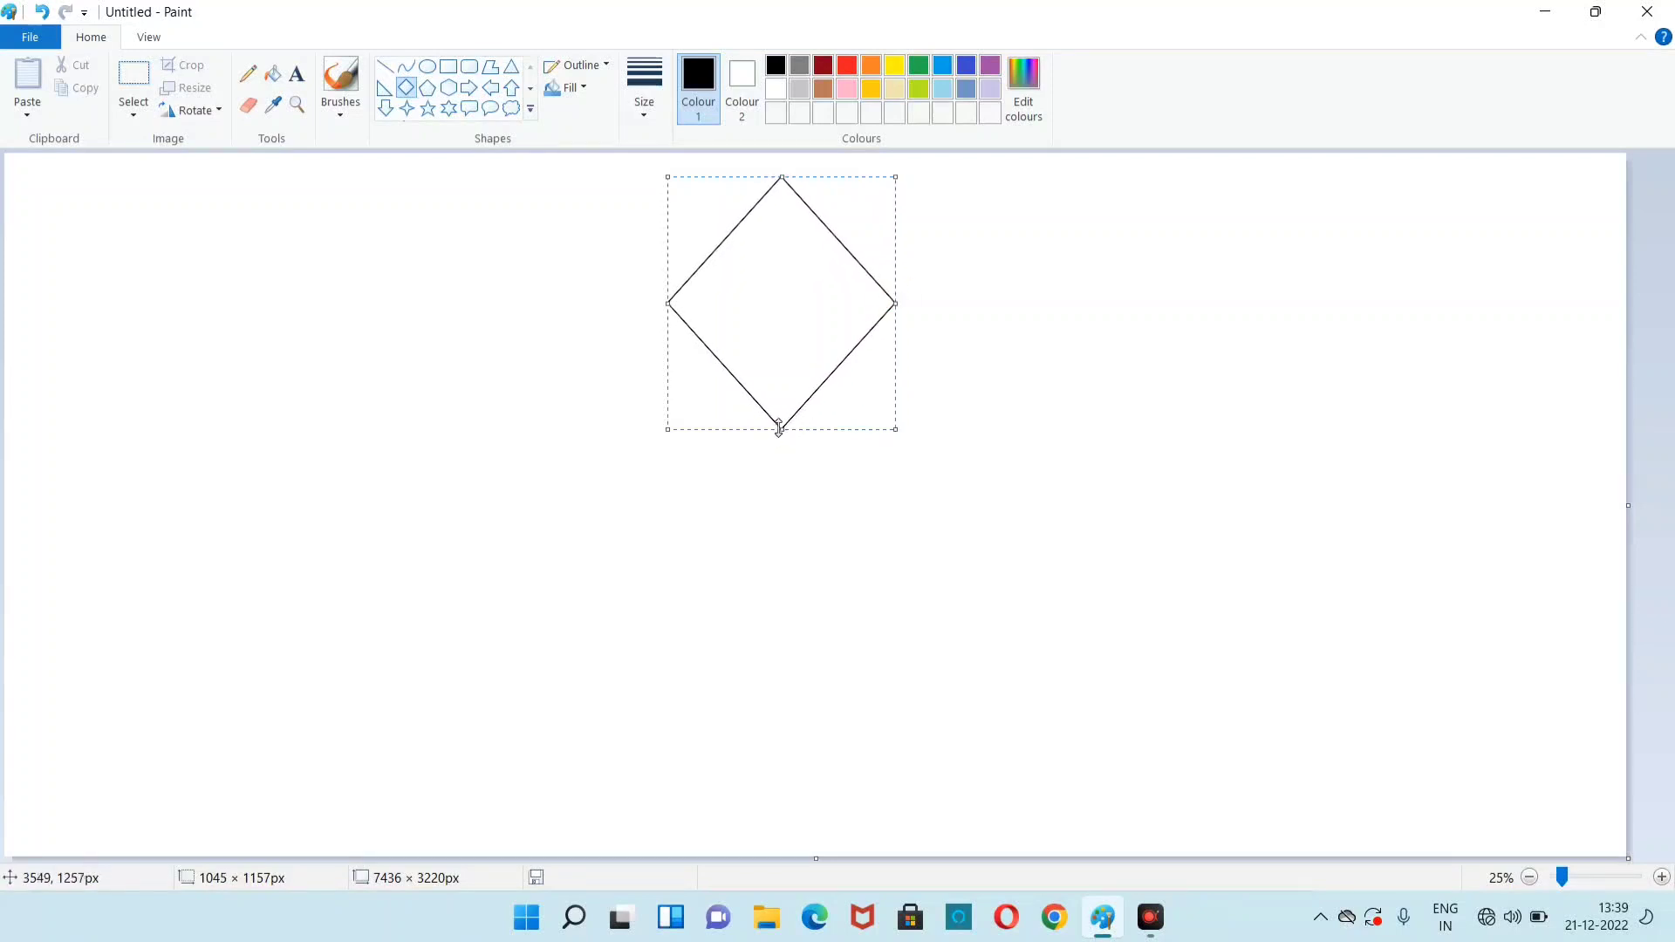
left_click_drag(781, 429, 781, 440)
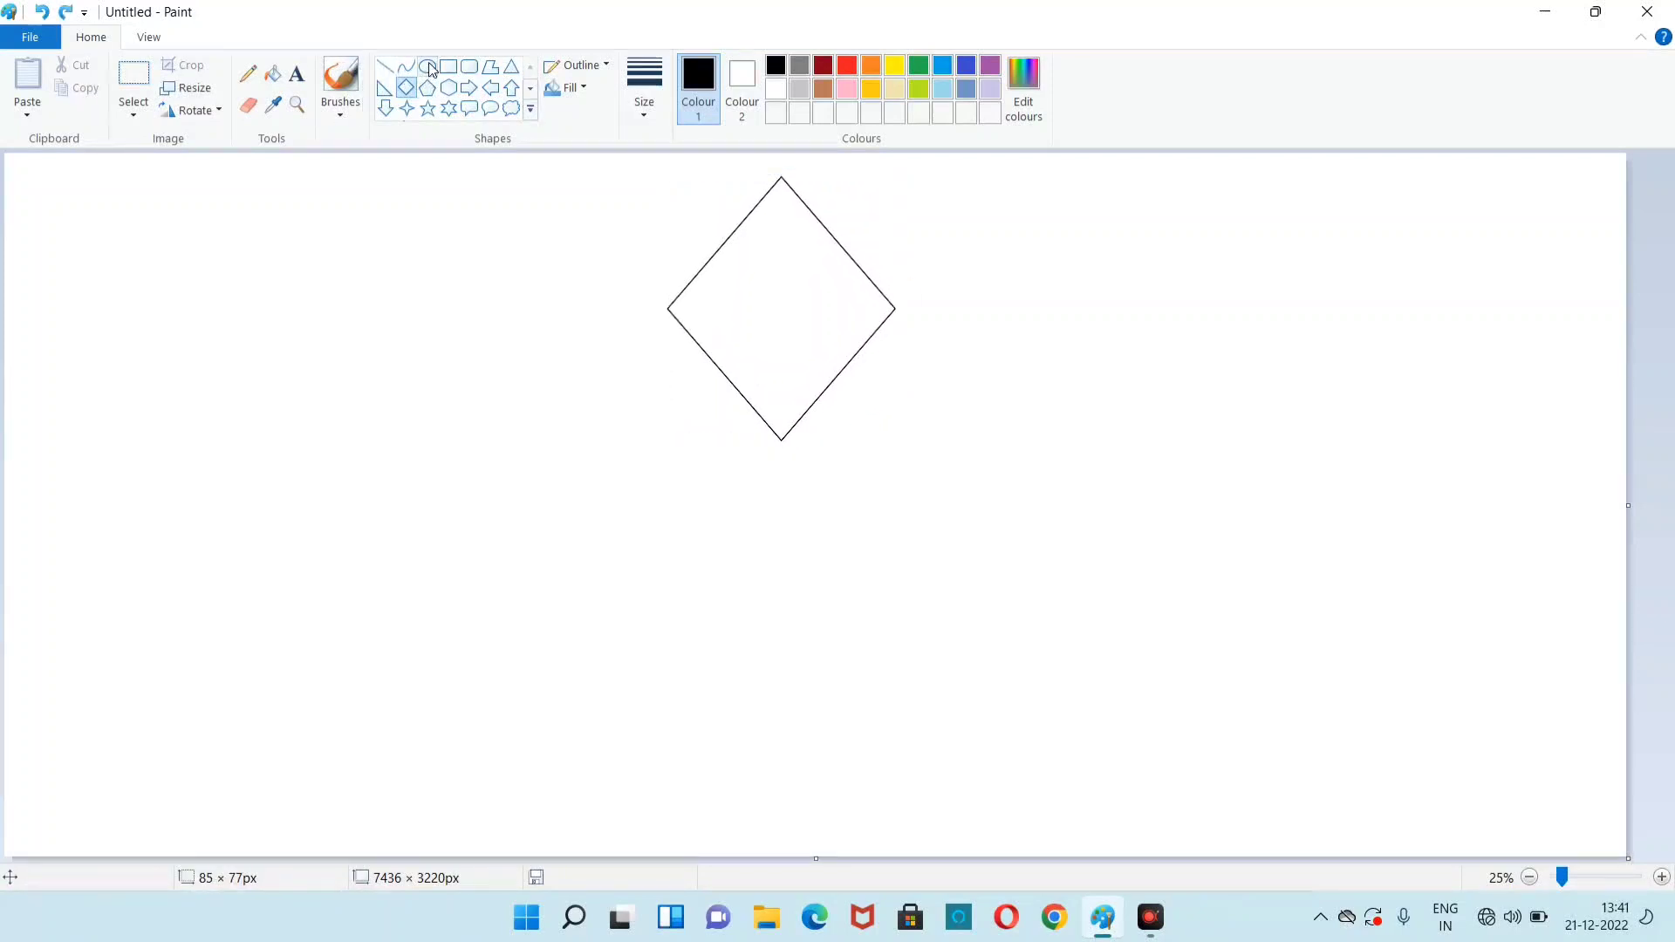
- Draw two small oval eyes and a narrow triangular nose inside the diamond
left_click(428, 67)
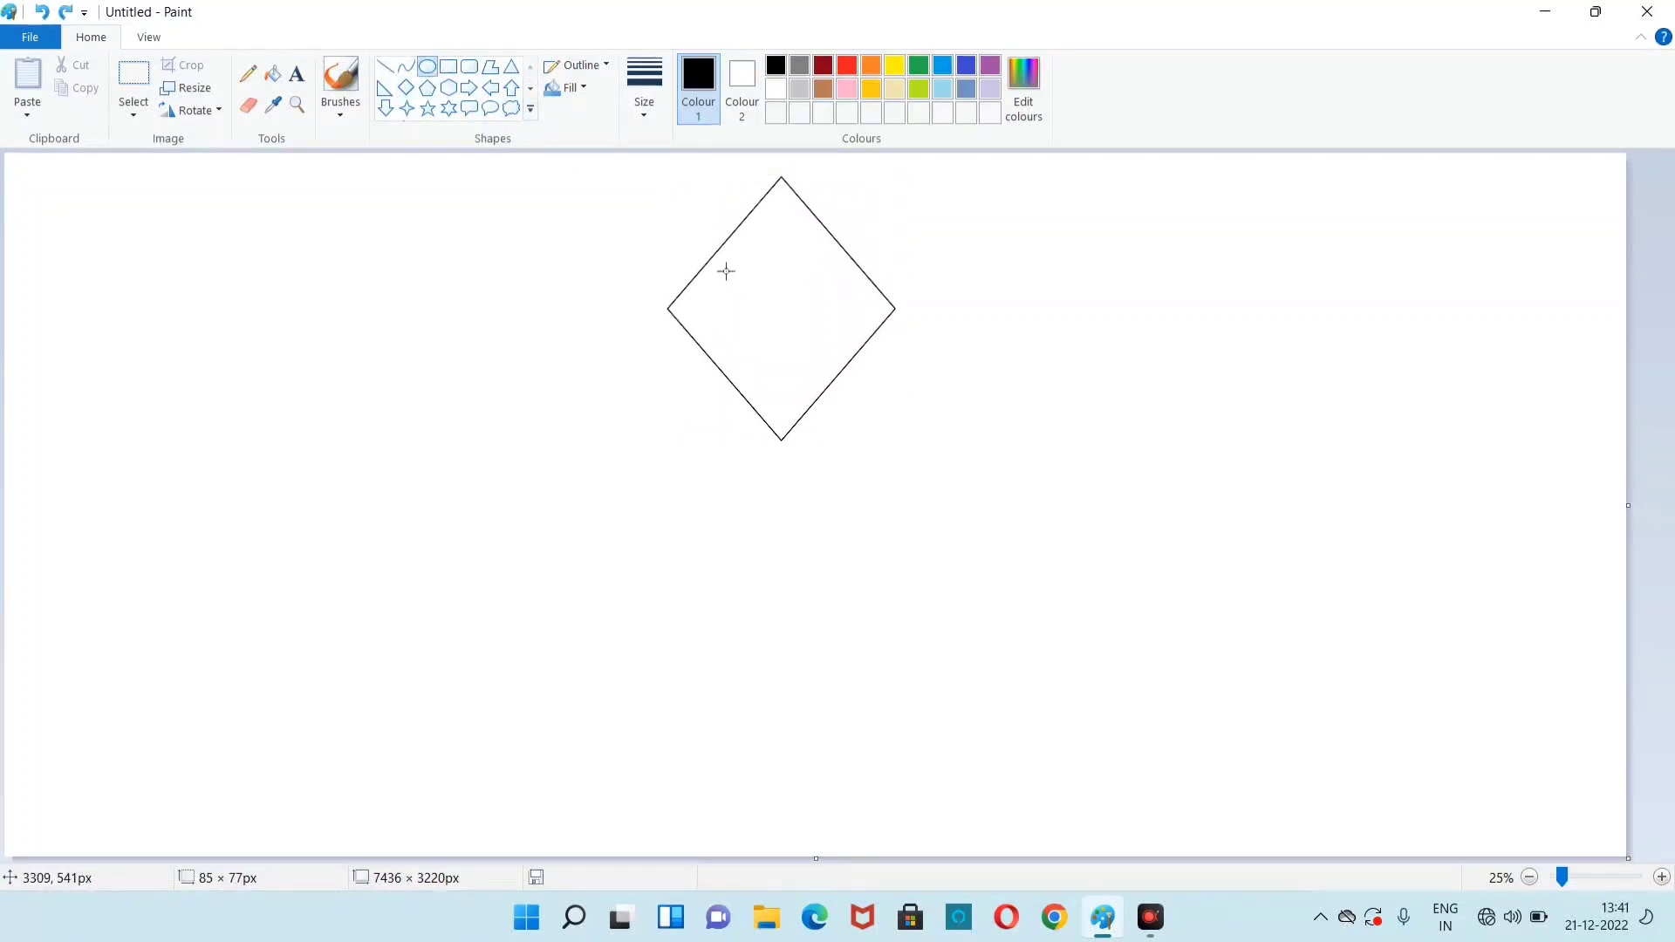
left_click_drag(729, 267, 836, 284)
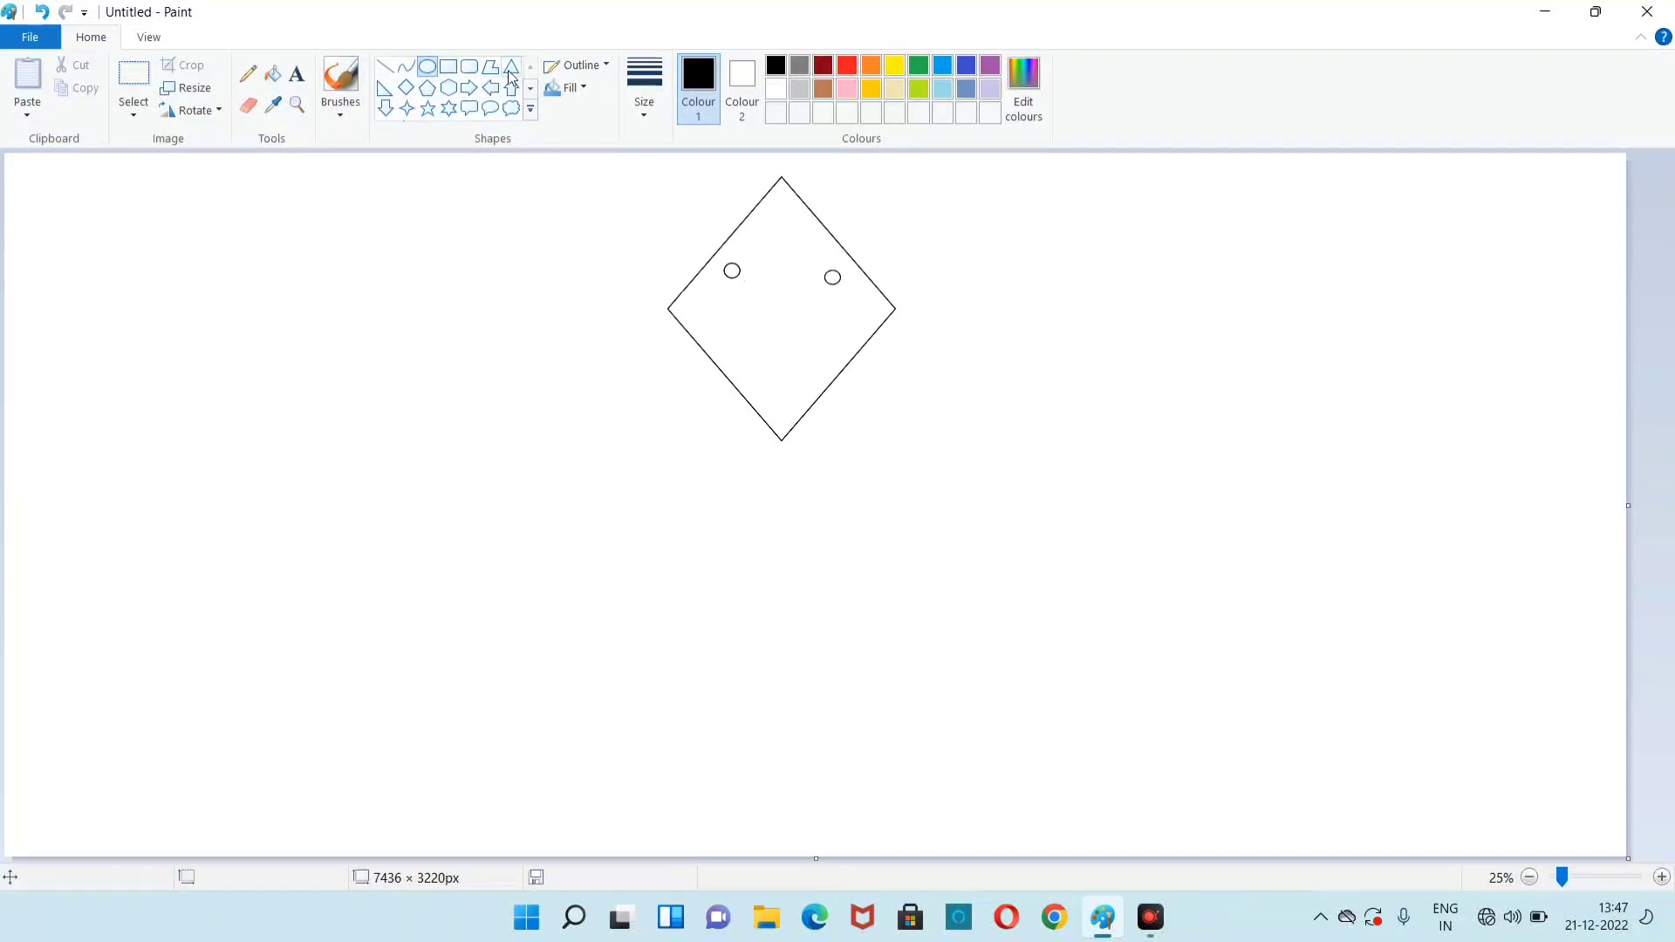
left_click(511, 72)
left_click_drag(779, 276, 797, 307)
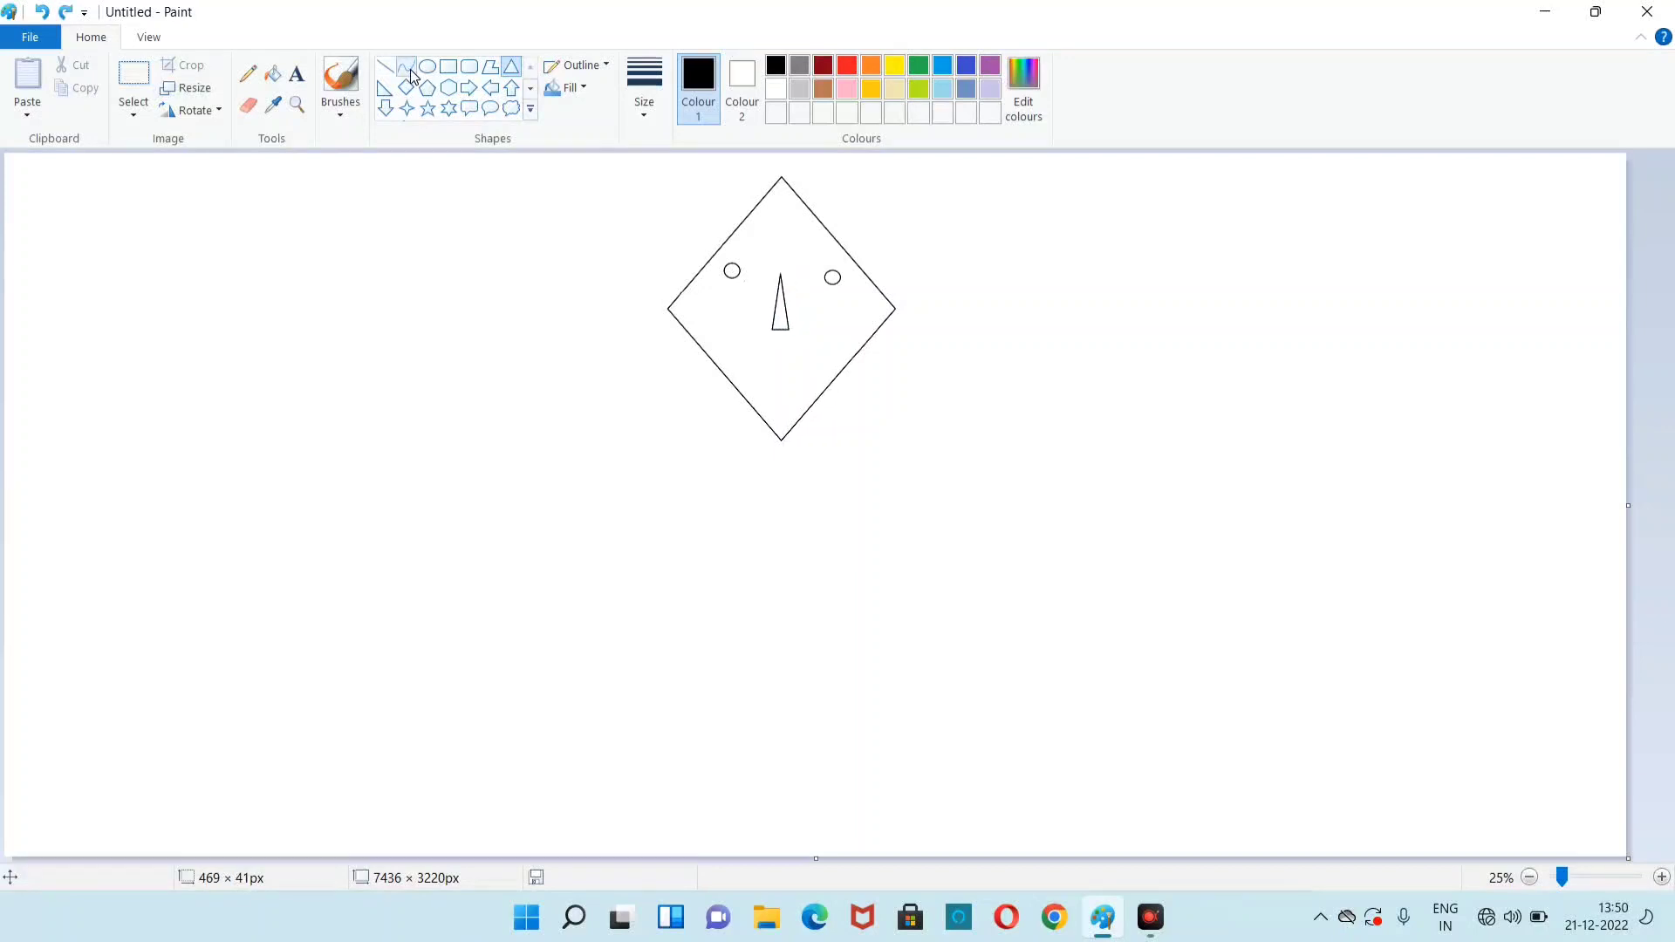
- Draw a smiling mouth below the nose from a downward-bowed curve closed by a straight line across its ends
left_click(408, 69)
left_click_drag(733, 364, 783, 409)
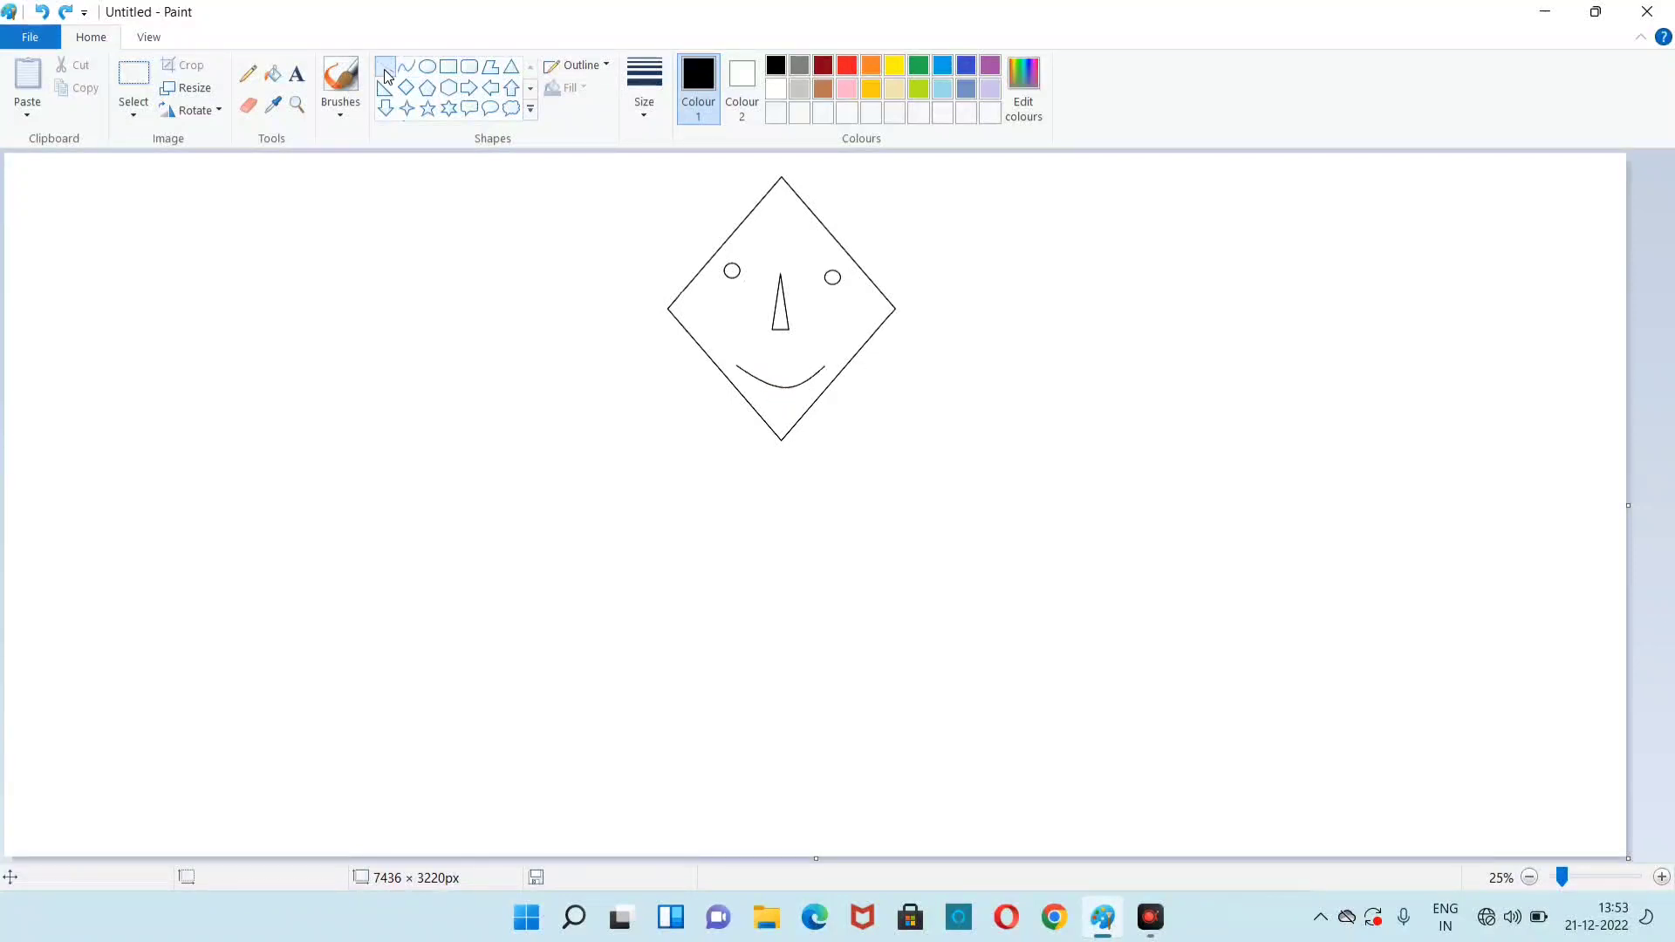
left_click(385, 67)
left_click_drag(738, 366, 813, 369)
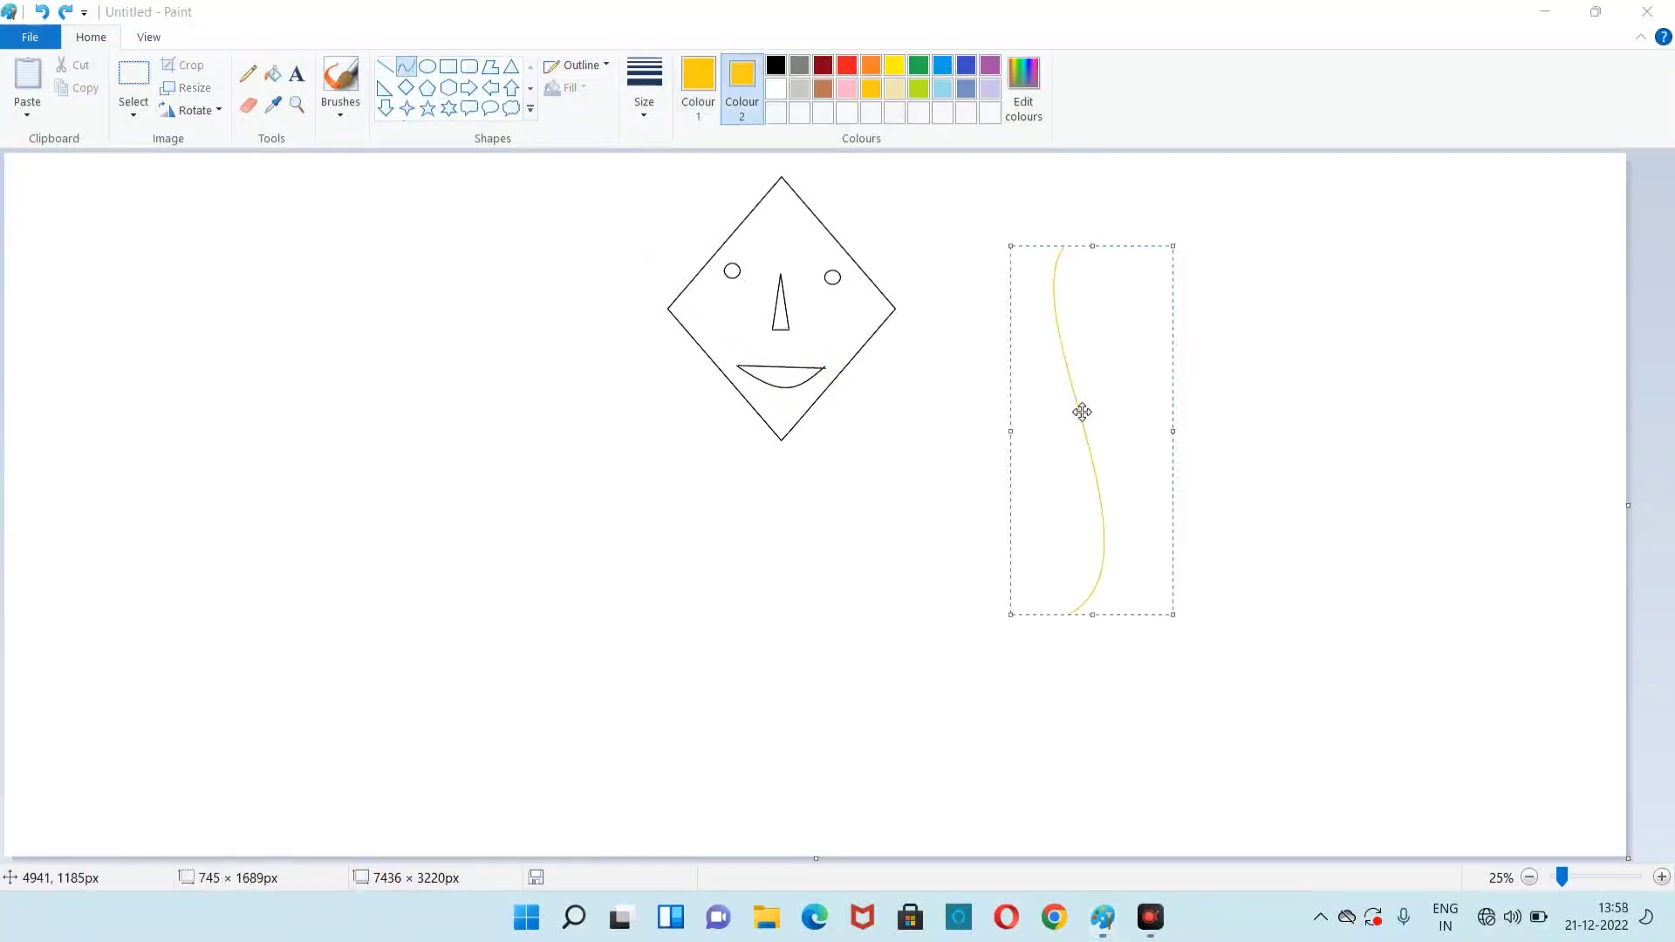
- Move the gold S-curve to the diamond's lower corner and place a second, similar gold curve beside it to outline the tail
left_click_drag(1081, 411, 803, 621)
left_click(969, 595)
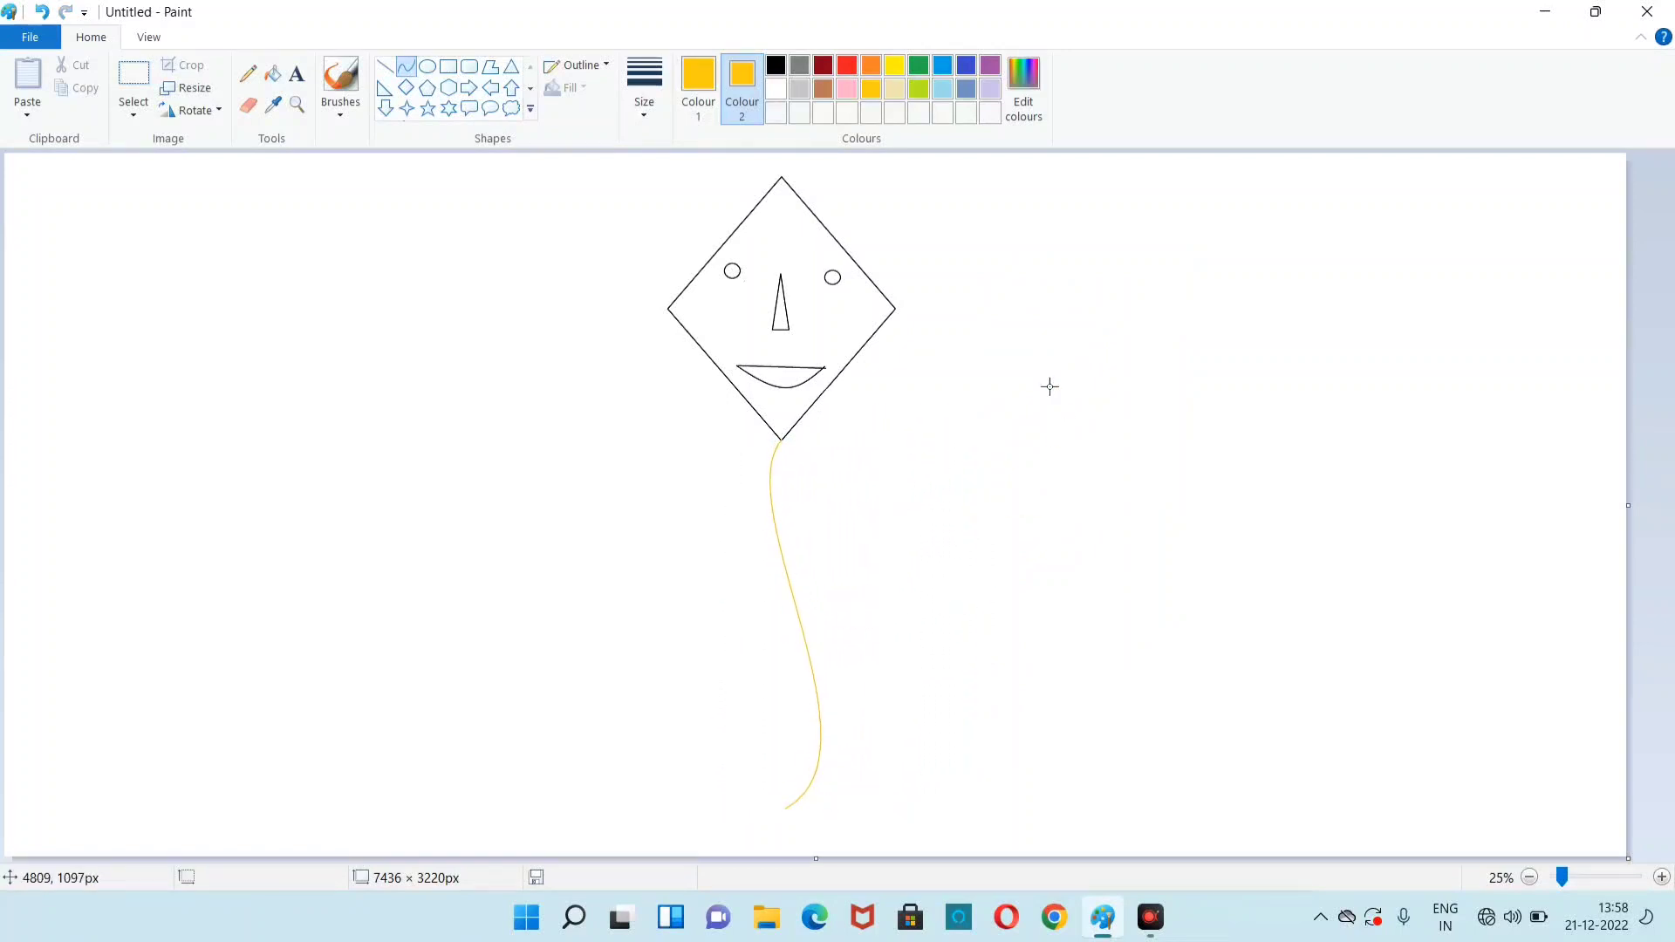
left_click_drag(1070, 329, 1082, 718)
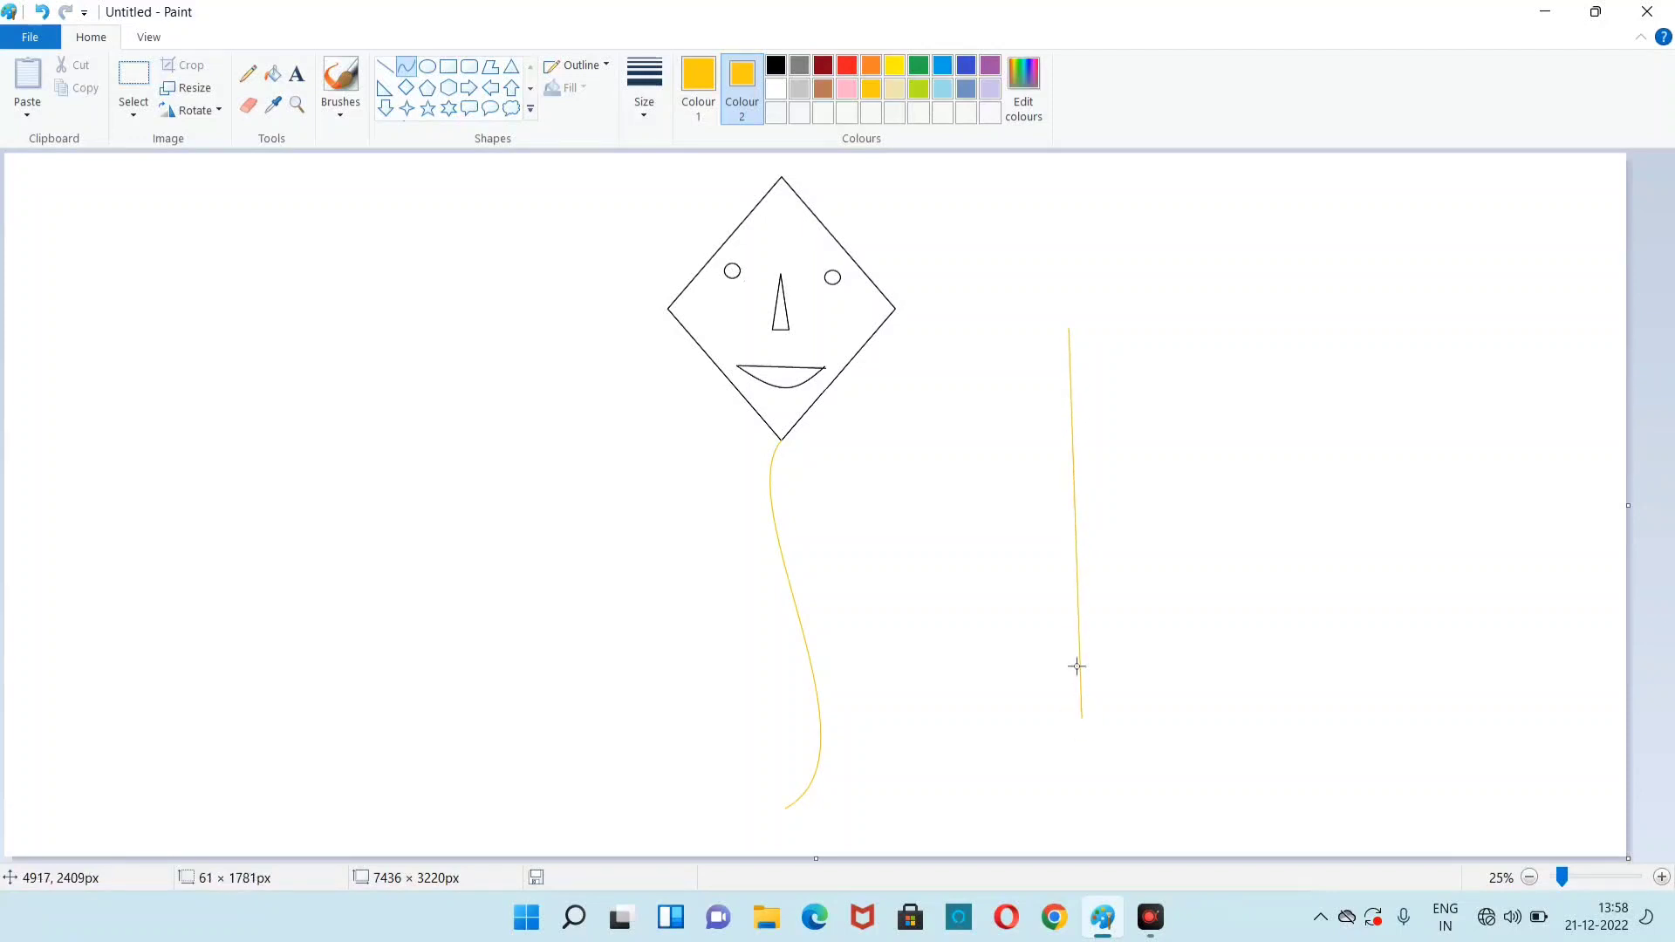
left_click_drag(1065, 390, 992, 401)
left_click_drag(1062, 641, 1166, 654)
left_click_drag(1066, 495, 788, 611)
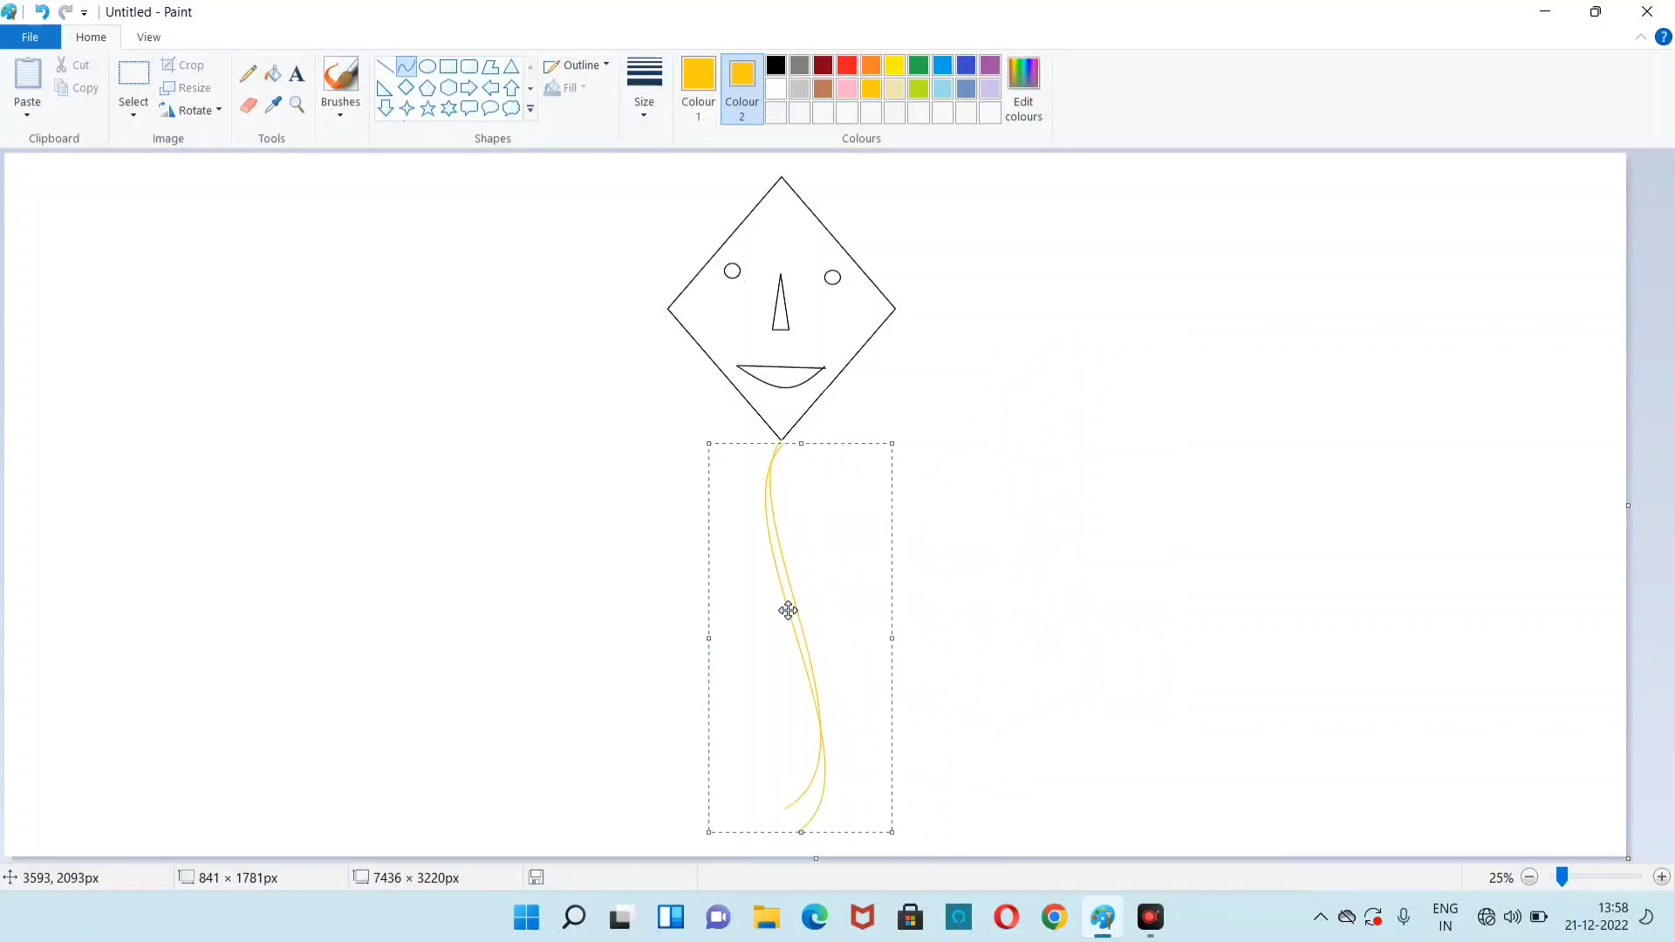
left_click(1013, 599)
- Fill the enclosed upper part of the kite tail with gold
left_click(248, 104)
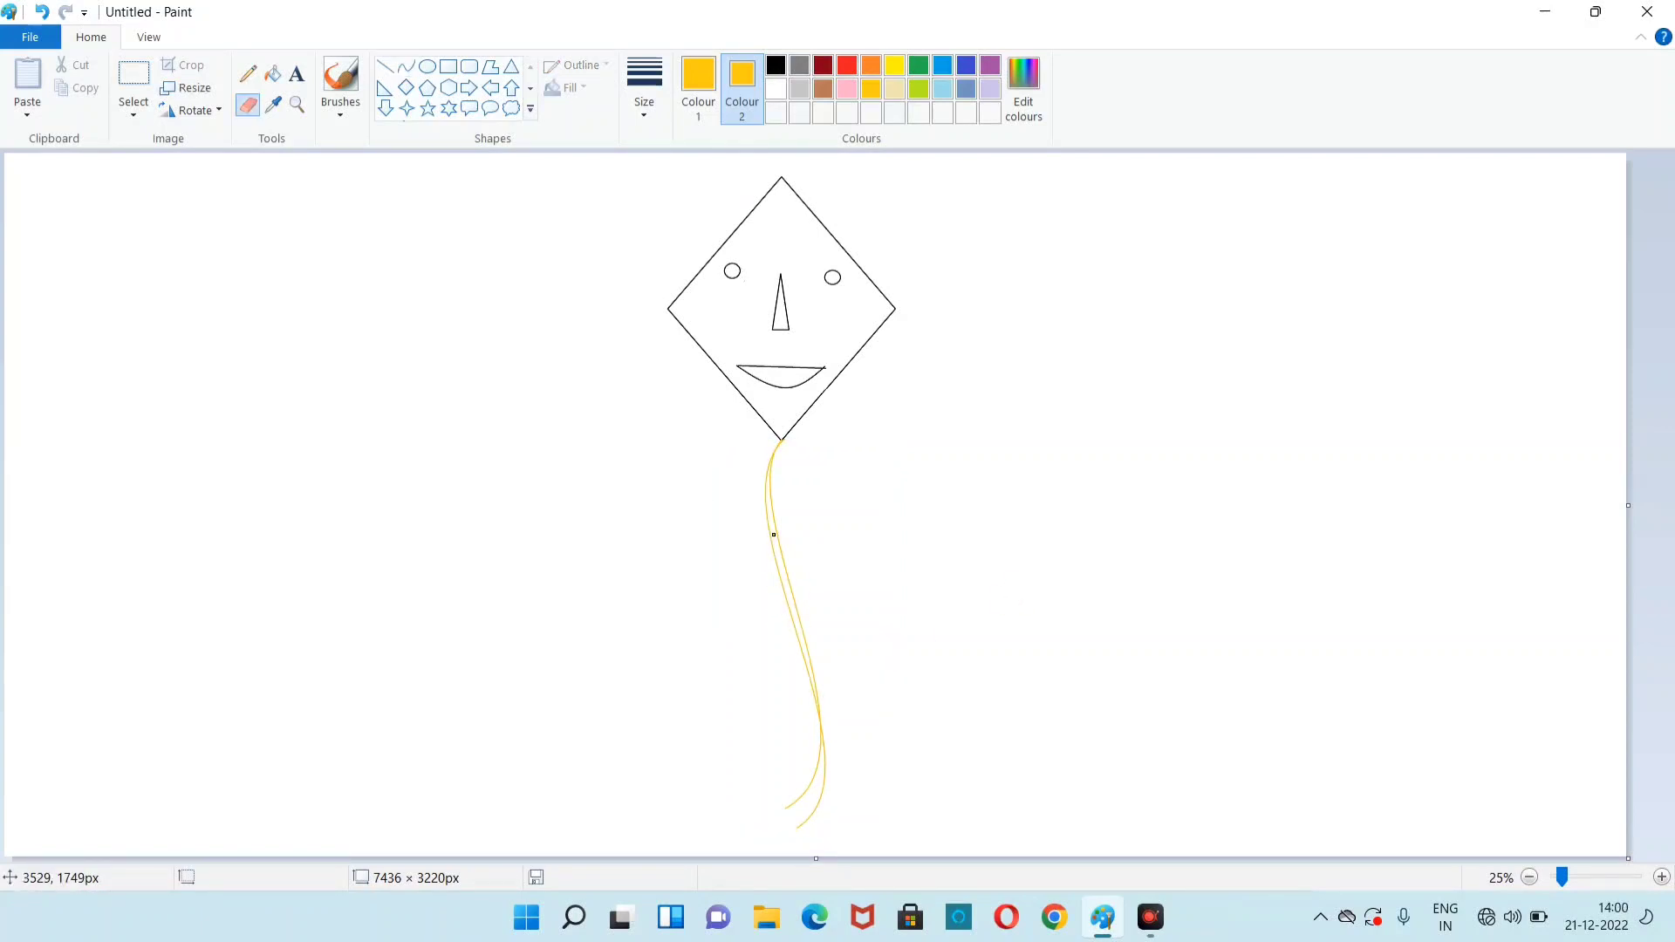
left_click(272, 73)
left_click(777, 500)
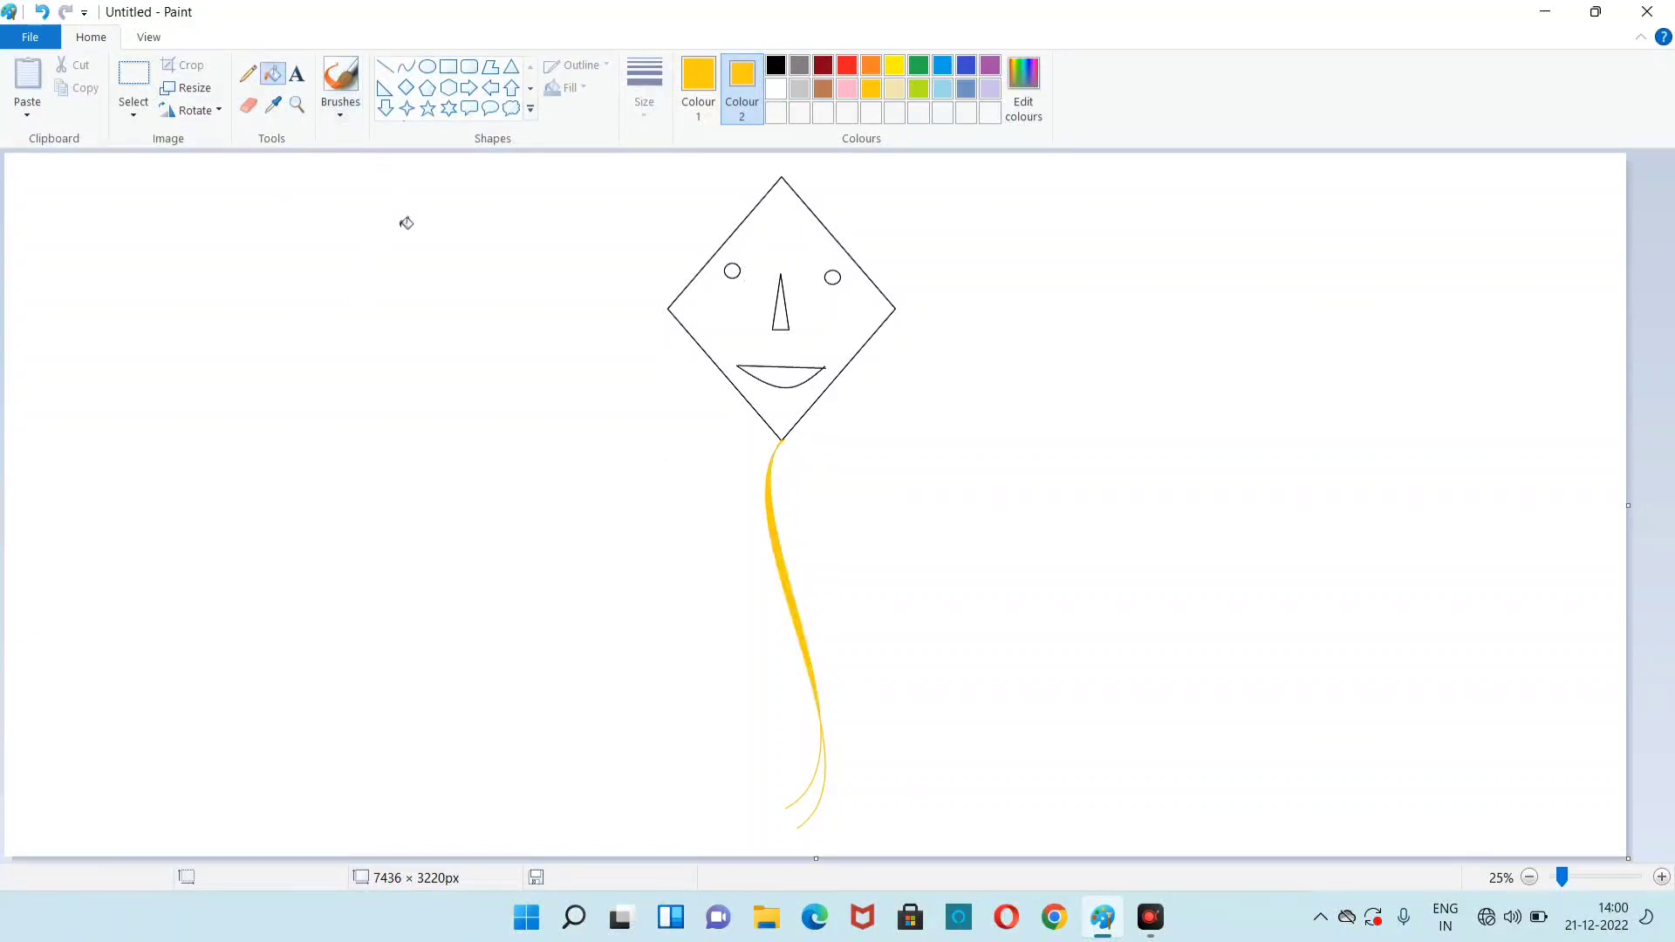
- Close the tail's open lower end with a short gold line and fill that end with gold
left_click(340, 83)
left_click(384, 66)
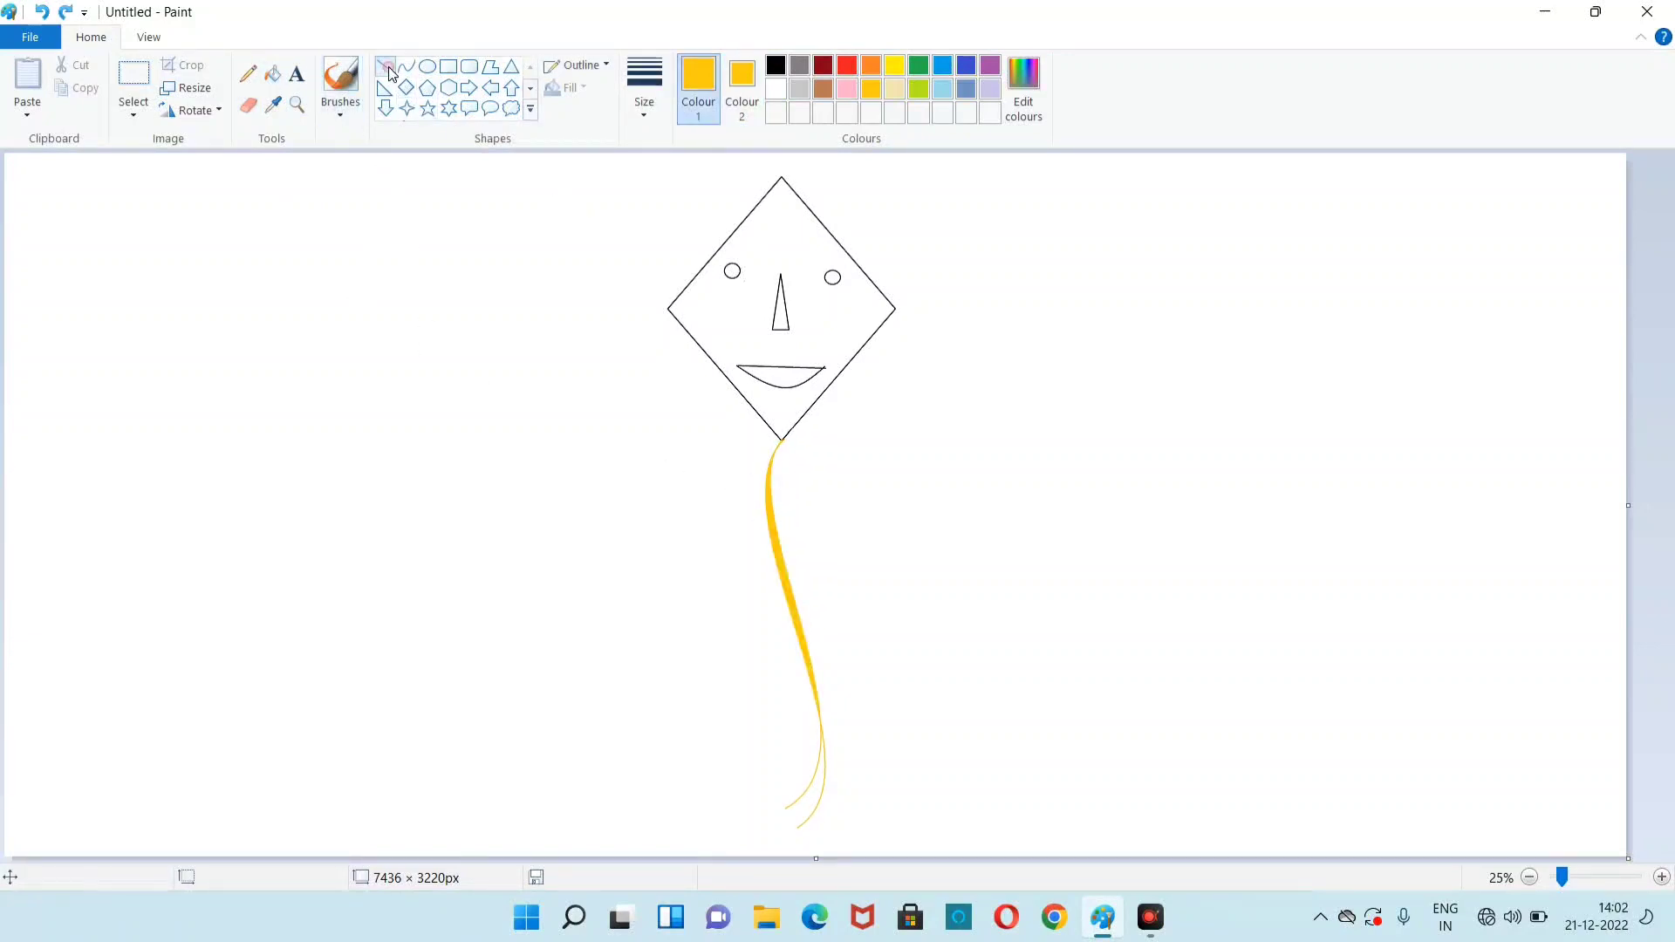
left_click_drag(786, 810, 798, 828)
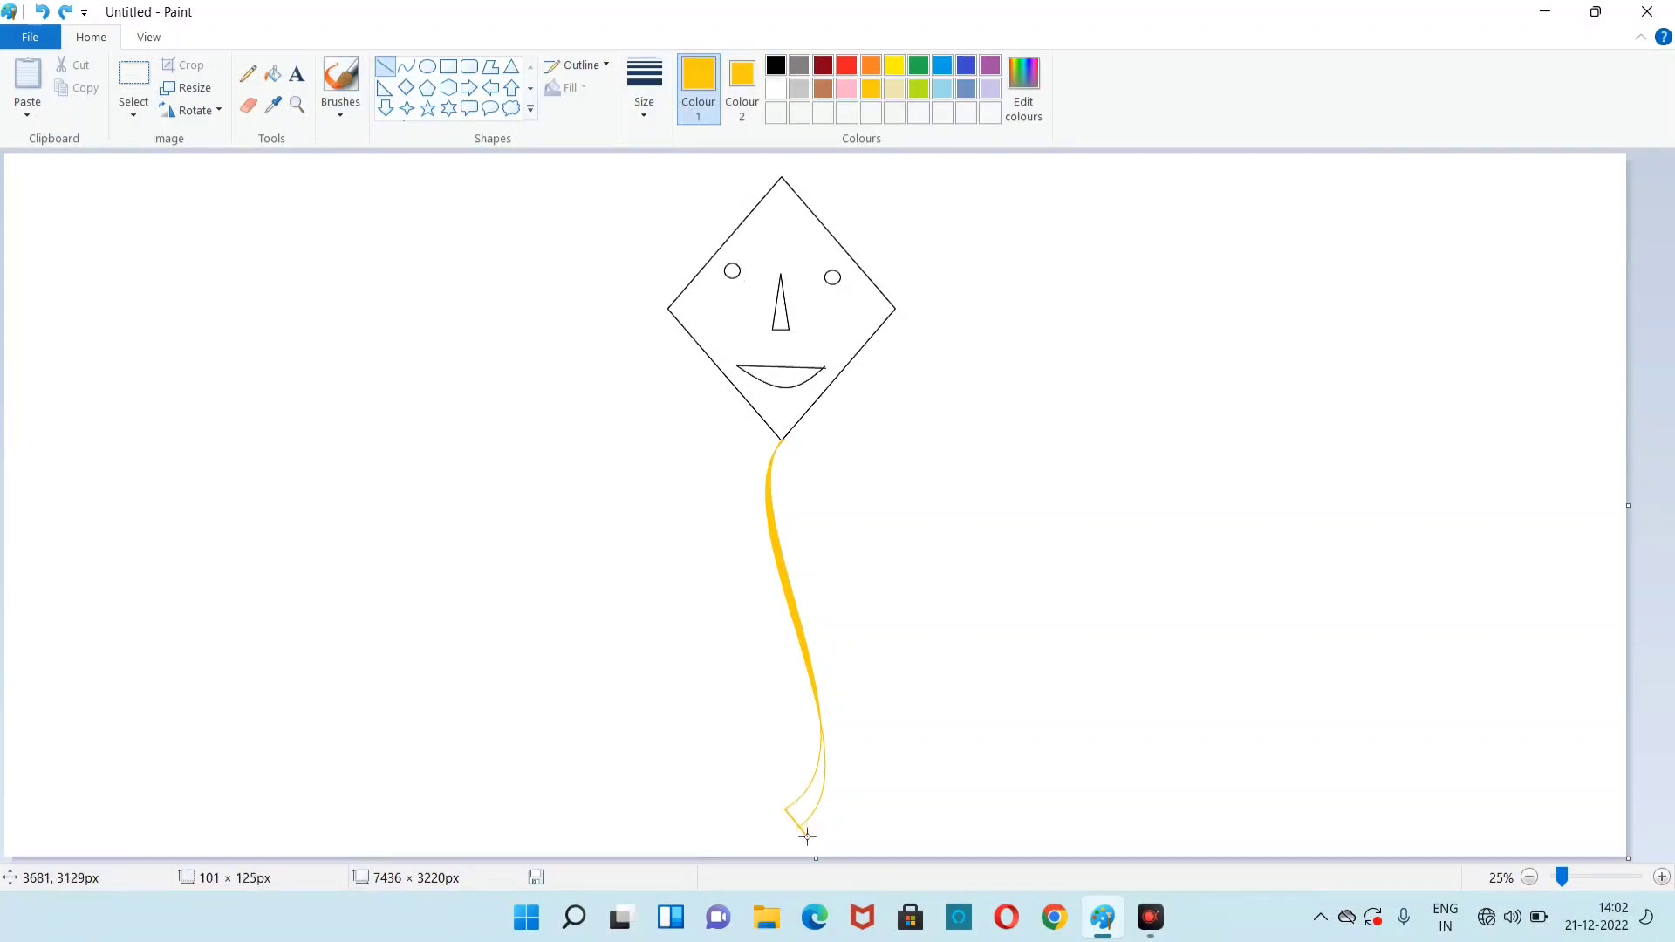
left_click(273, 74)
left_click(807, 801)
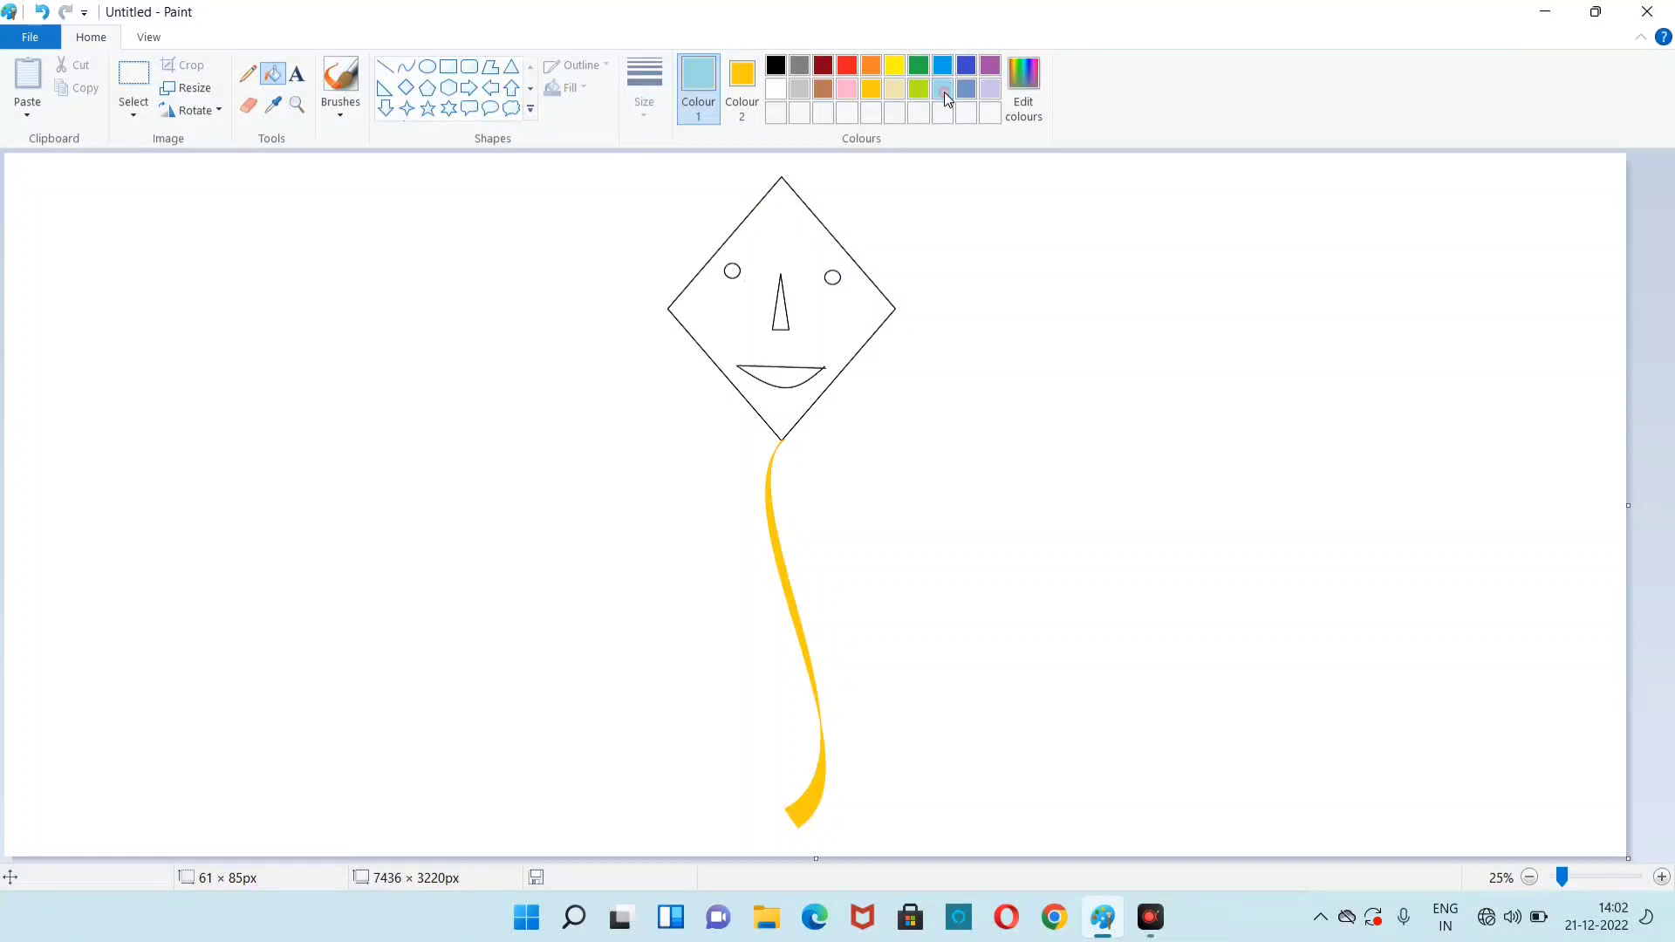
- Mix a custom darker shade of the light turquoise and fill the canvas background around the kite with it
left_click(1025, 83)
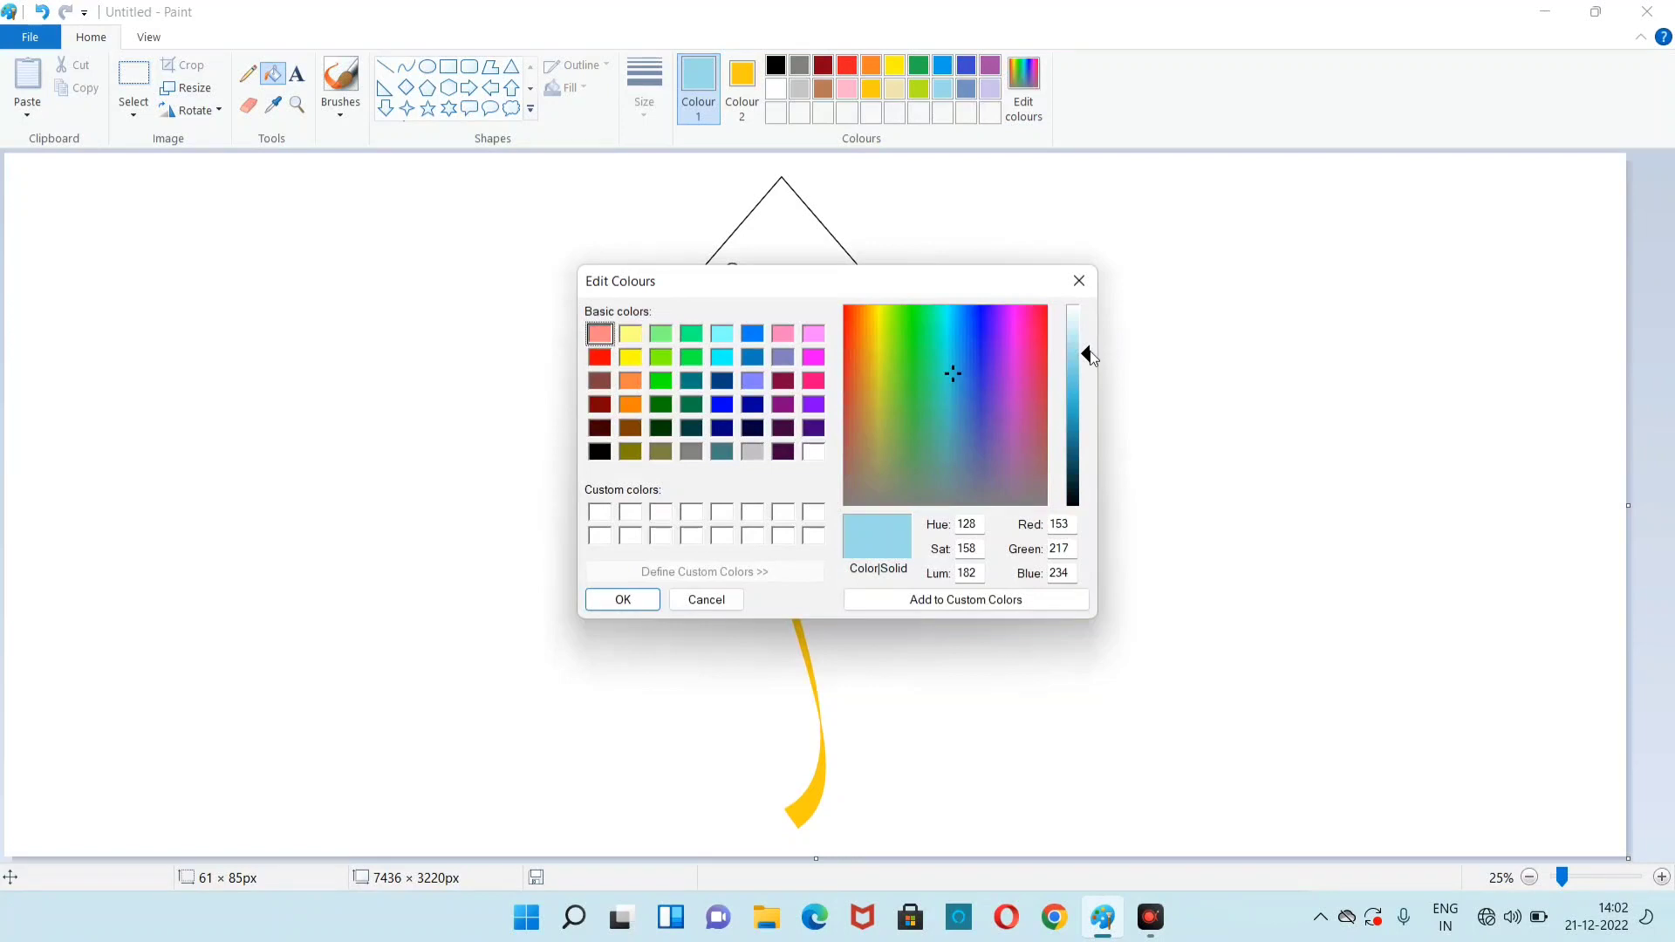
left_click_drag(1090, 353, 1091, 416)
left_click(621, 599)
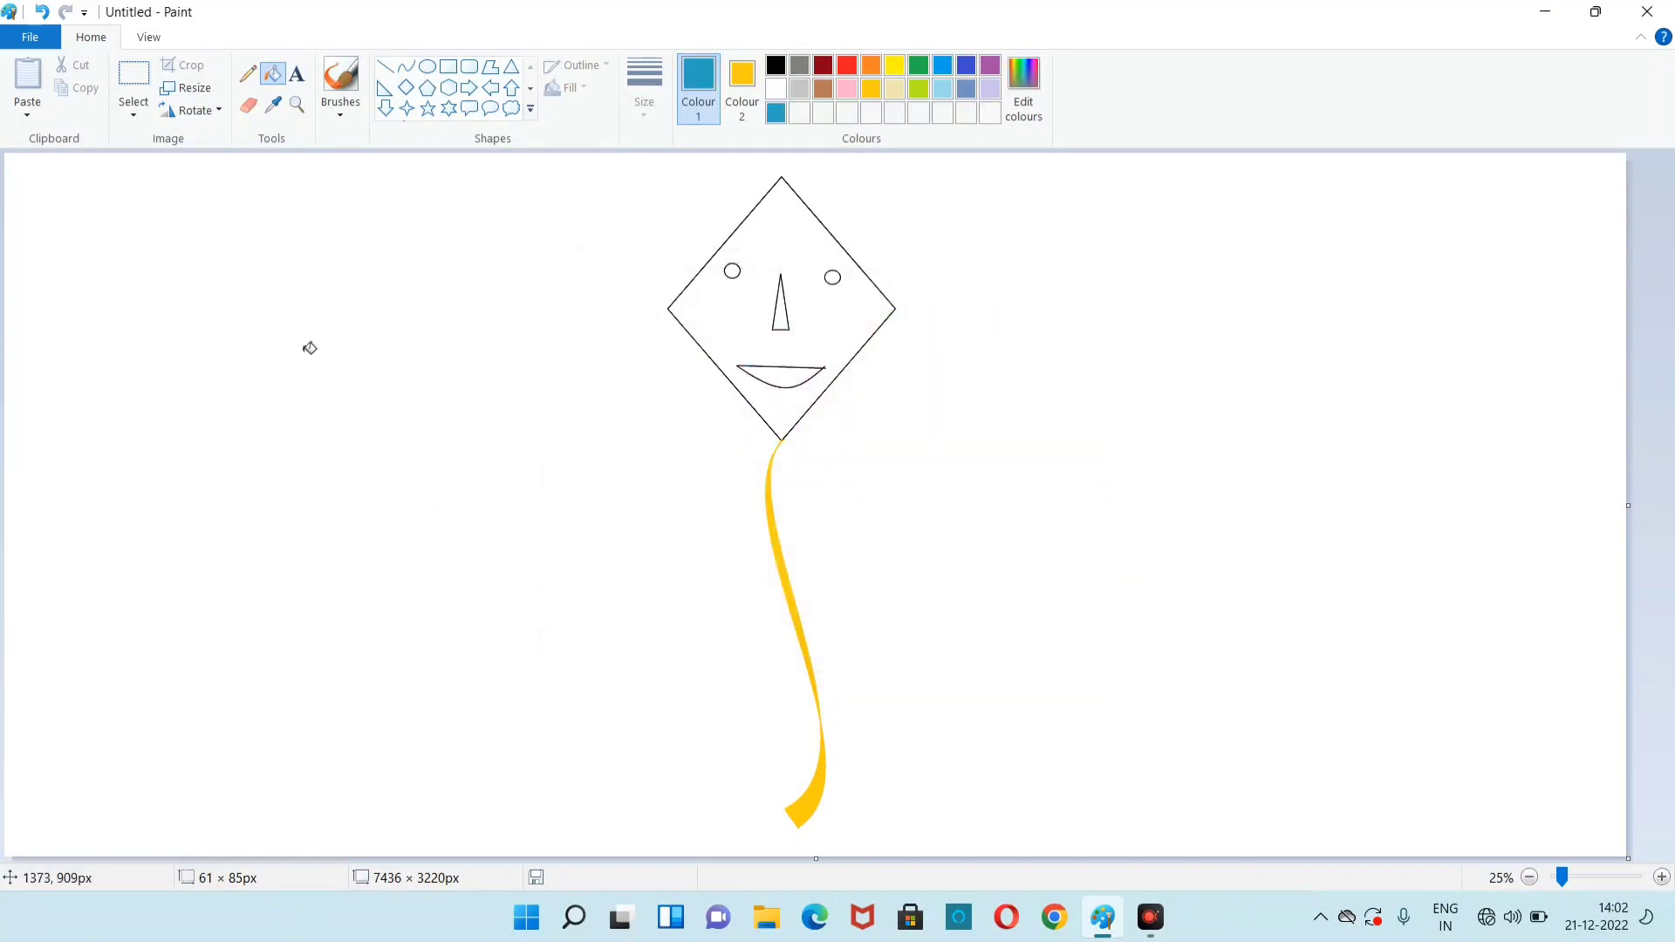
left_click(271, 75)
left_click(359, 217)
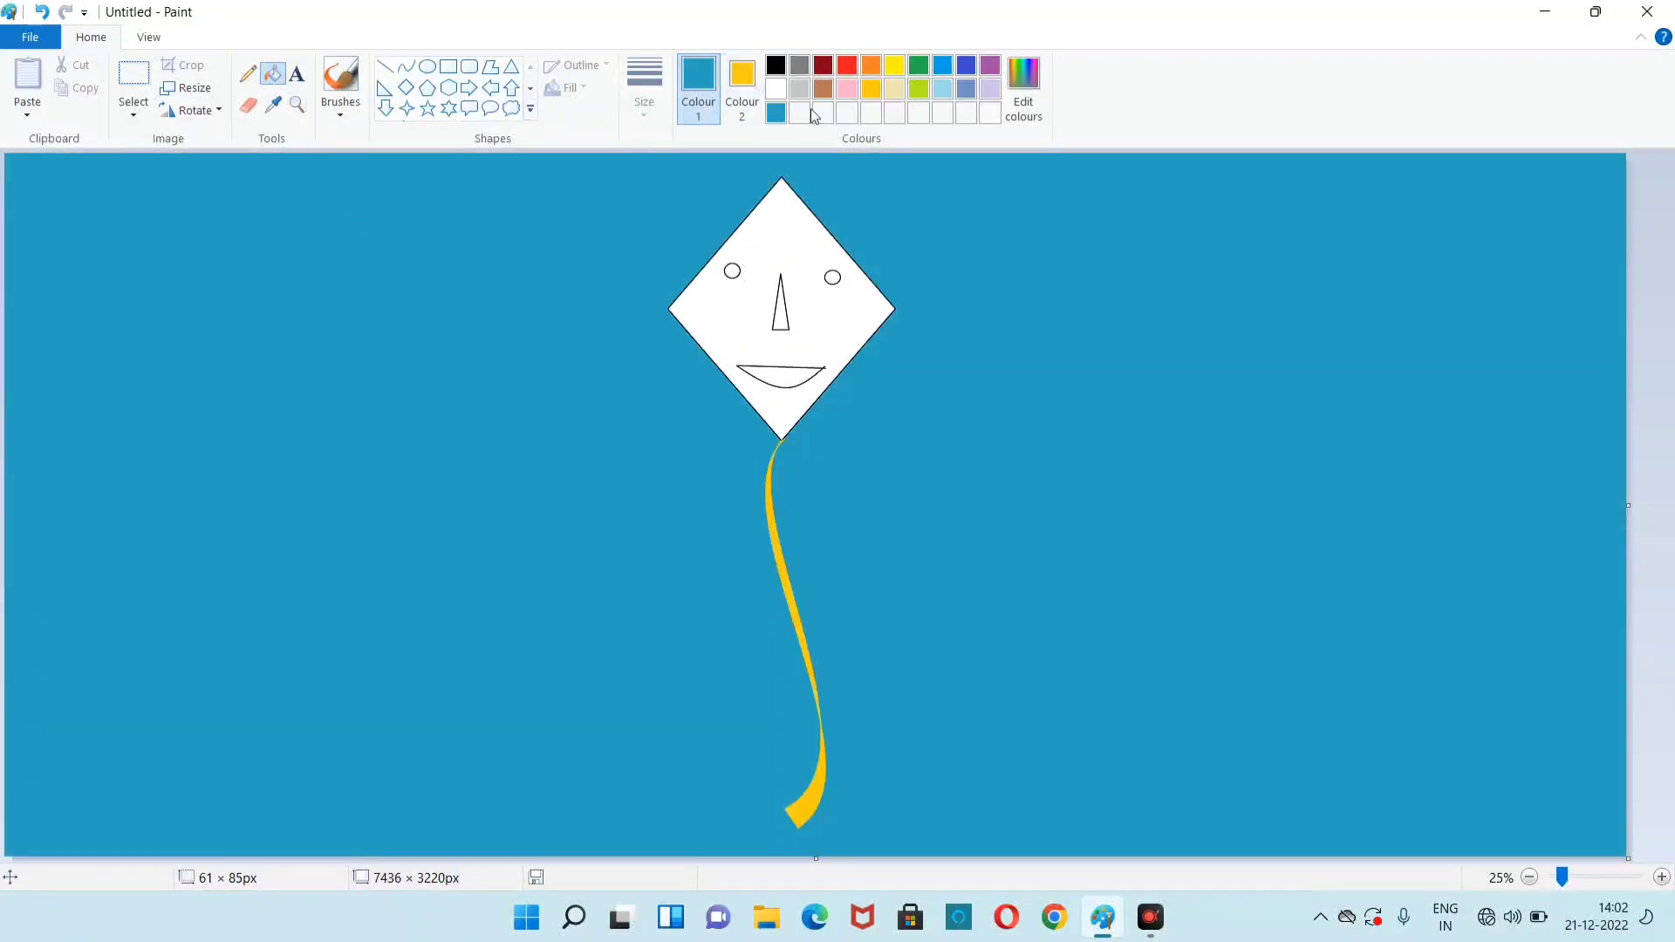
- Fill both of the kite's eyes with black and its triangular nose with orange
left_click(776, 66)
left_click(733, 272)
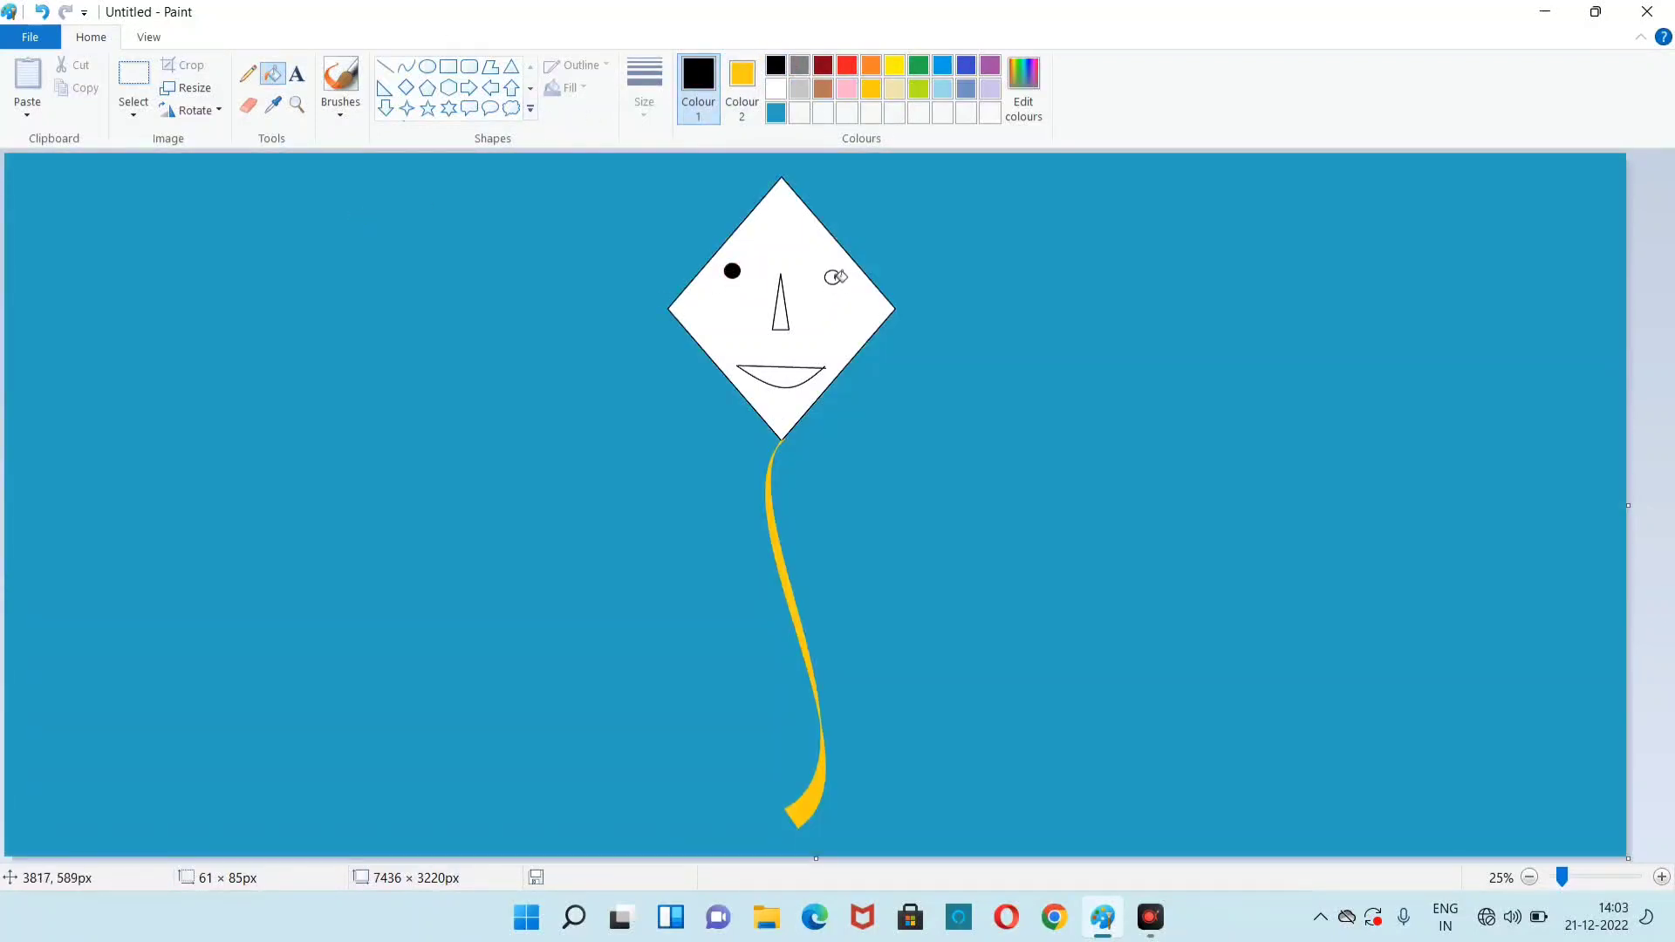
left_click(832, 277)
left_click(870, 67)
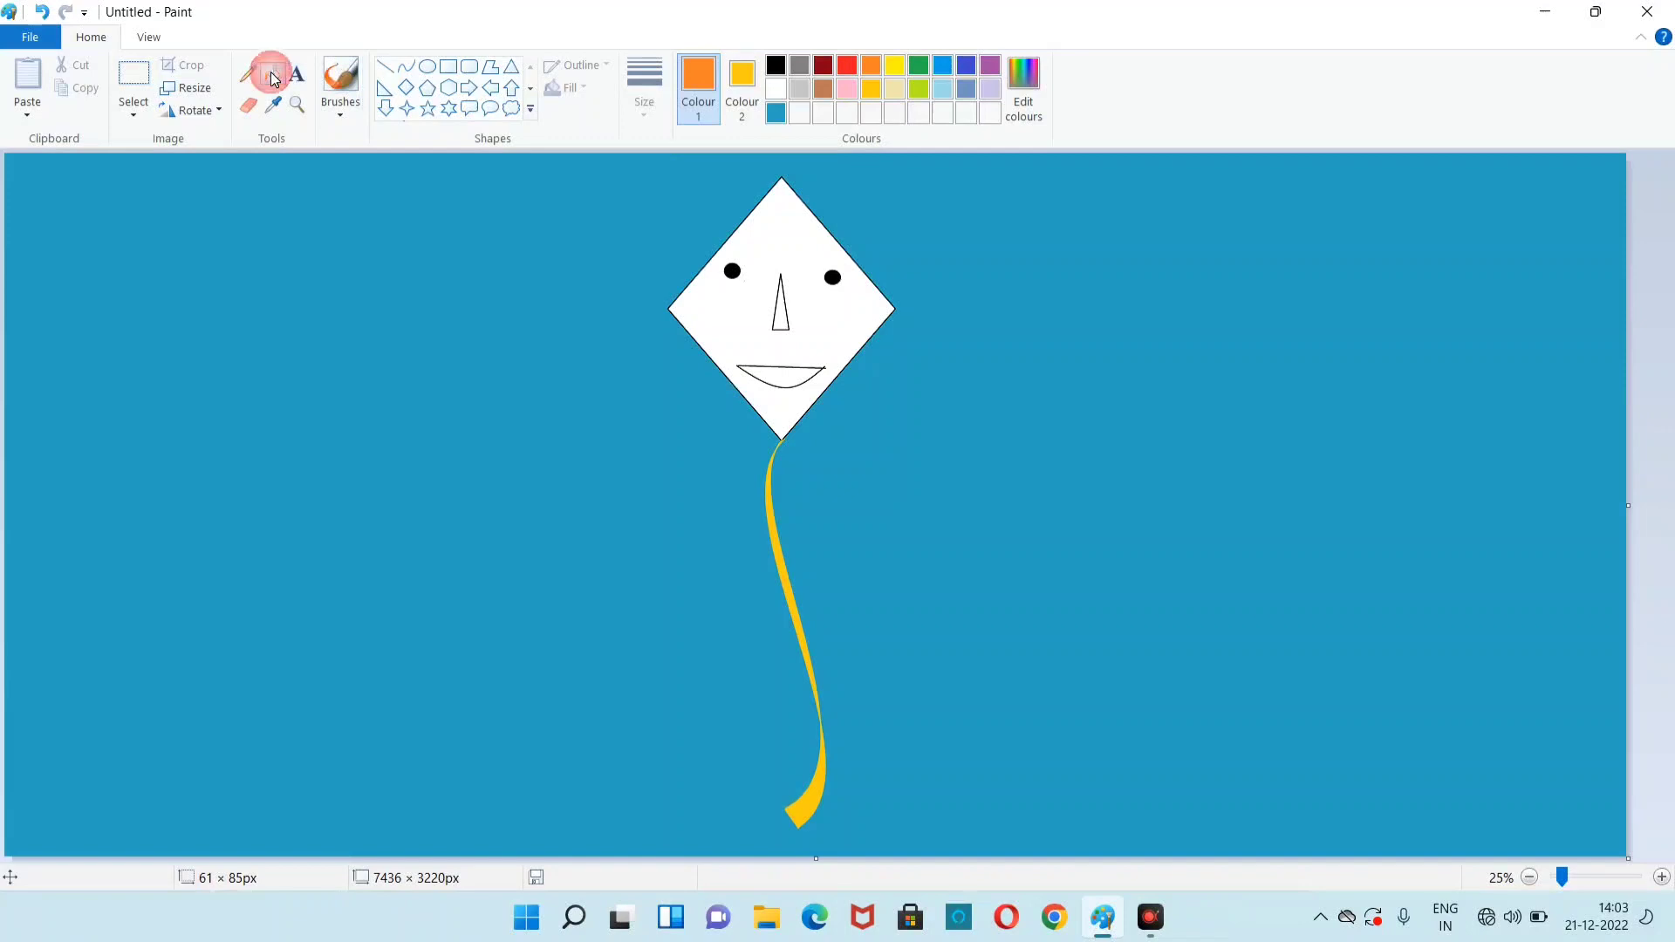
left_click(781, 313)
- Fill the kite's mouth with red and the diamond face with lime
left_click(847, 66)
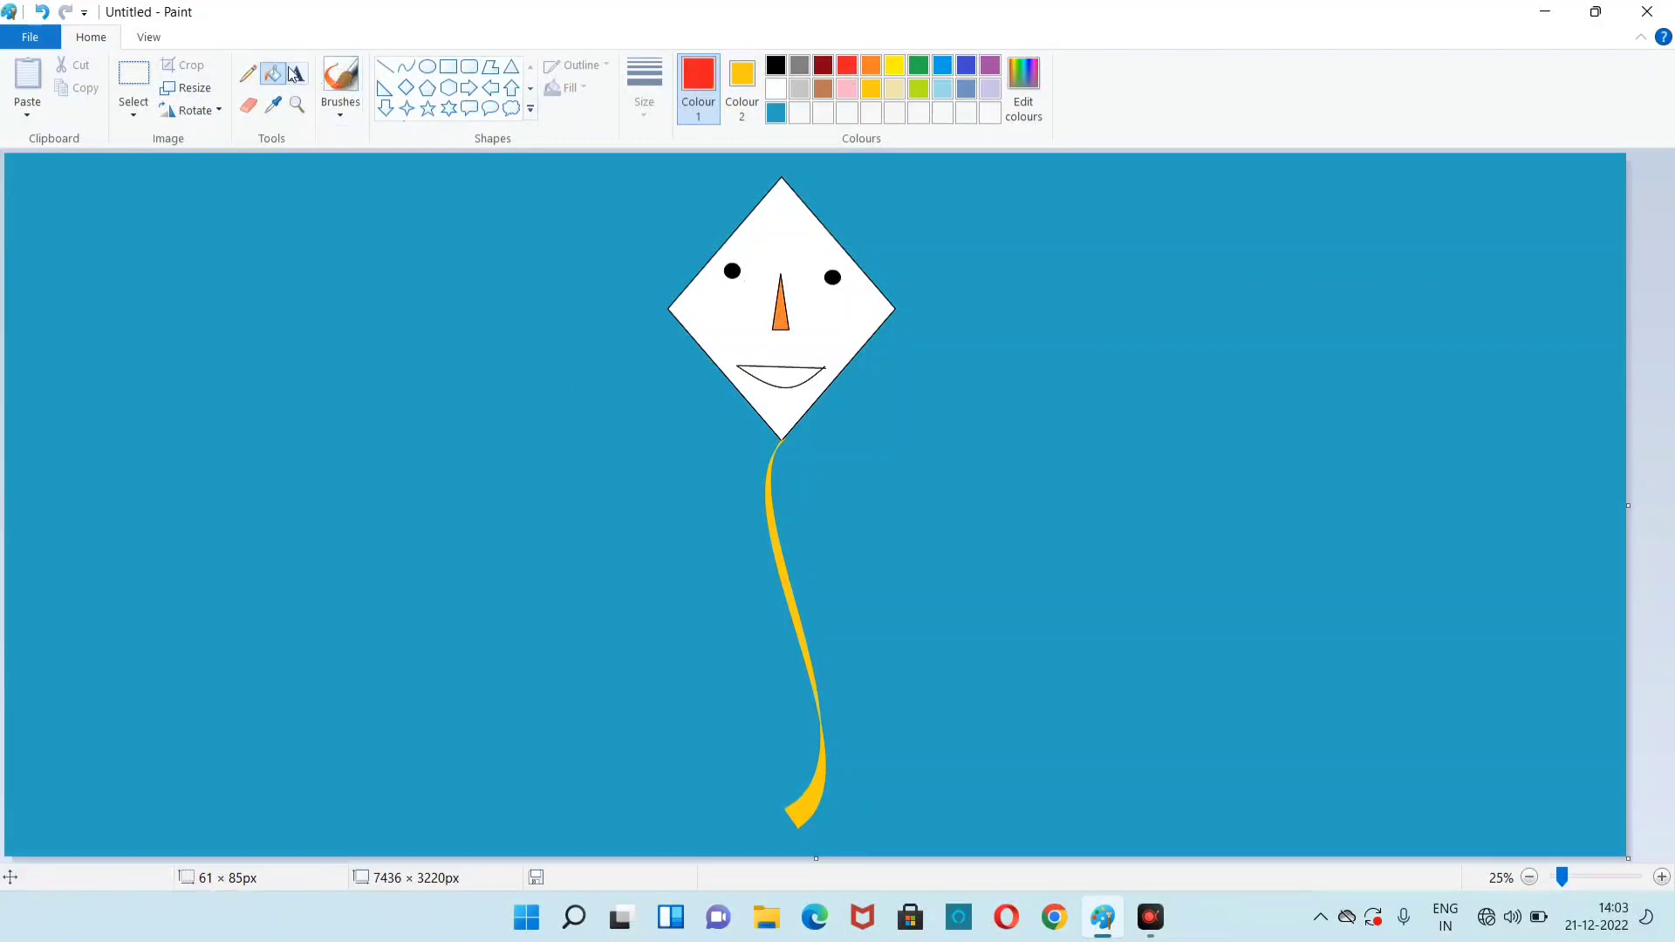
left_click(789, 375)
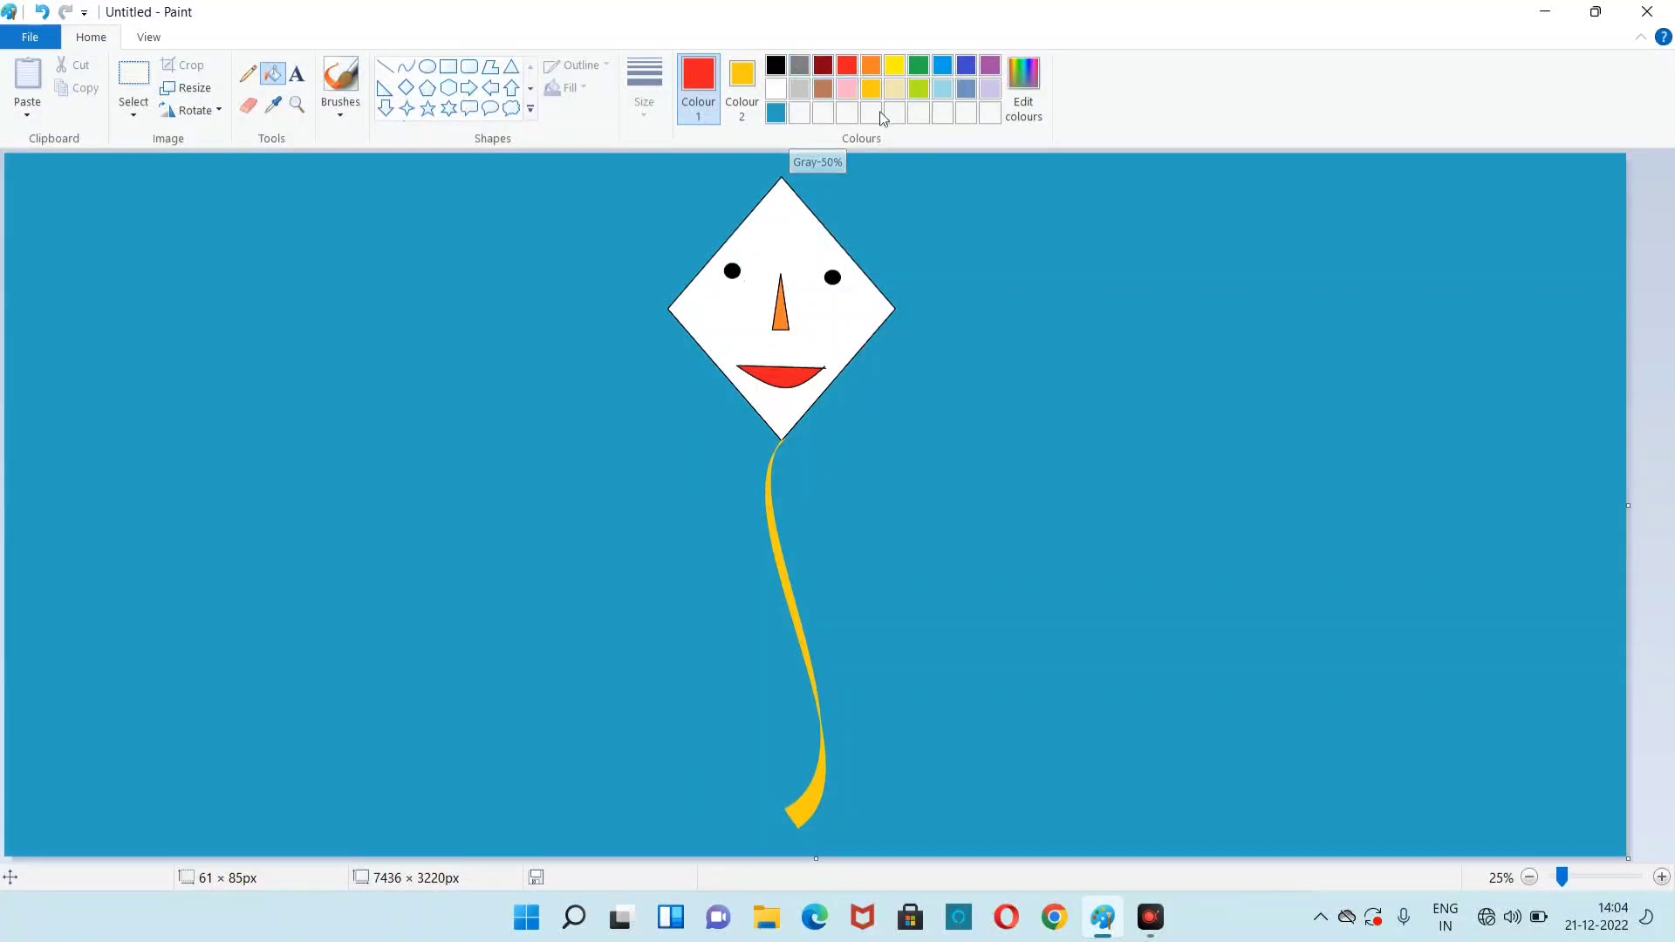
left_click(918, 87)
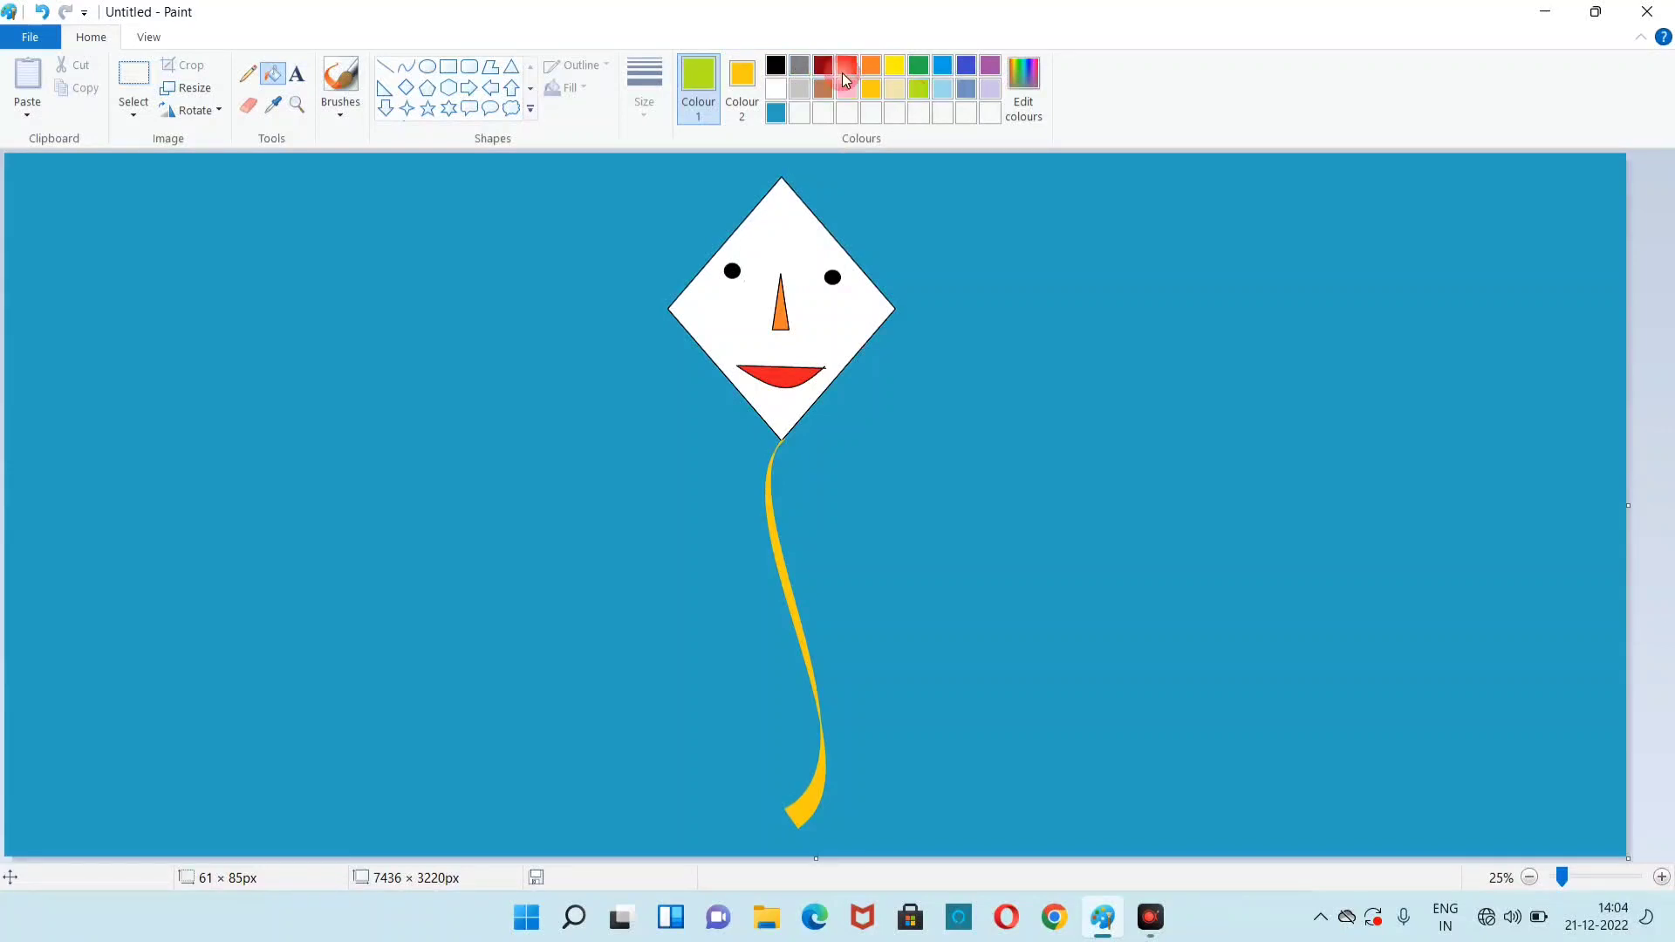
left_click(790, 237)
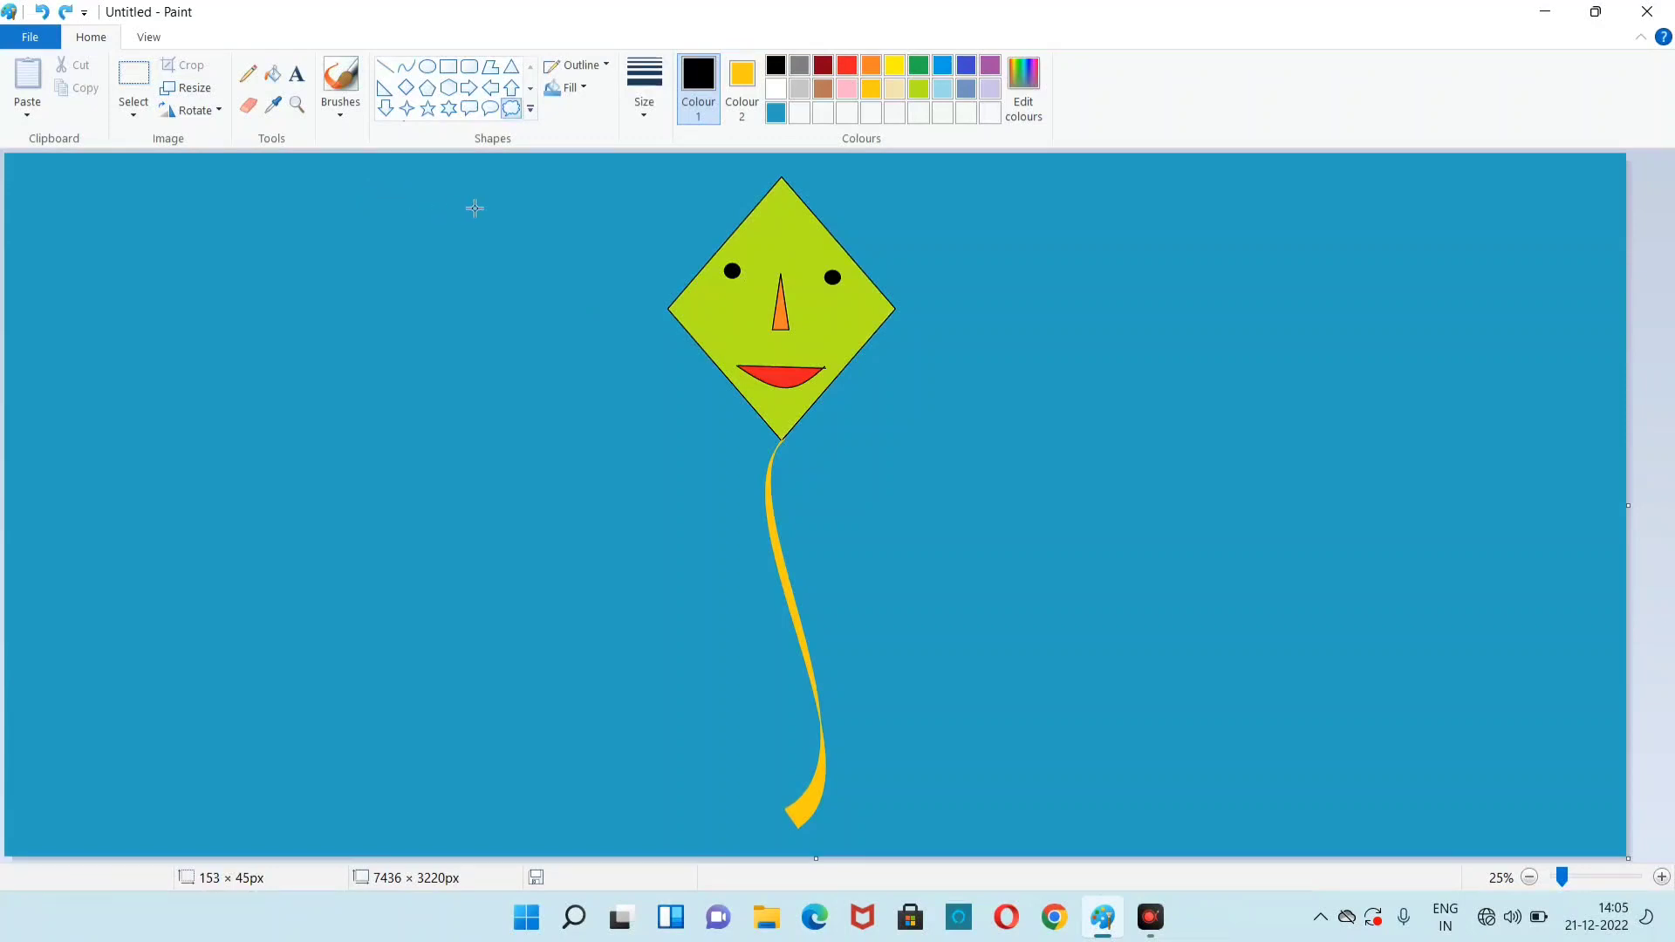
- Draw four black-outlined cloud callouts of different sizes around the kite, two on each side
left_click_drag(493, 203, 29, 414)
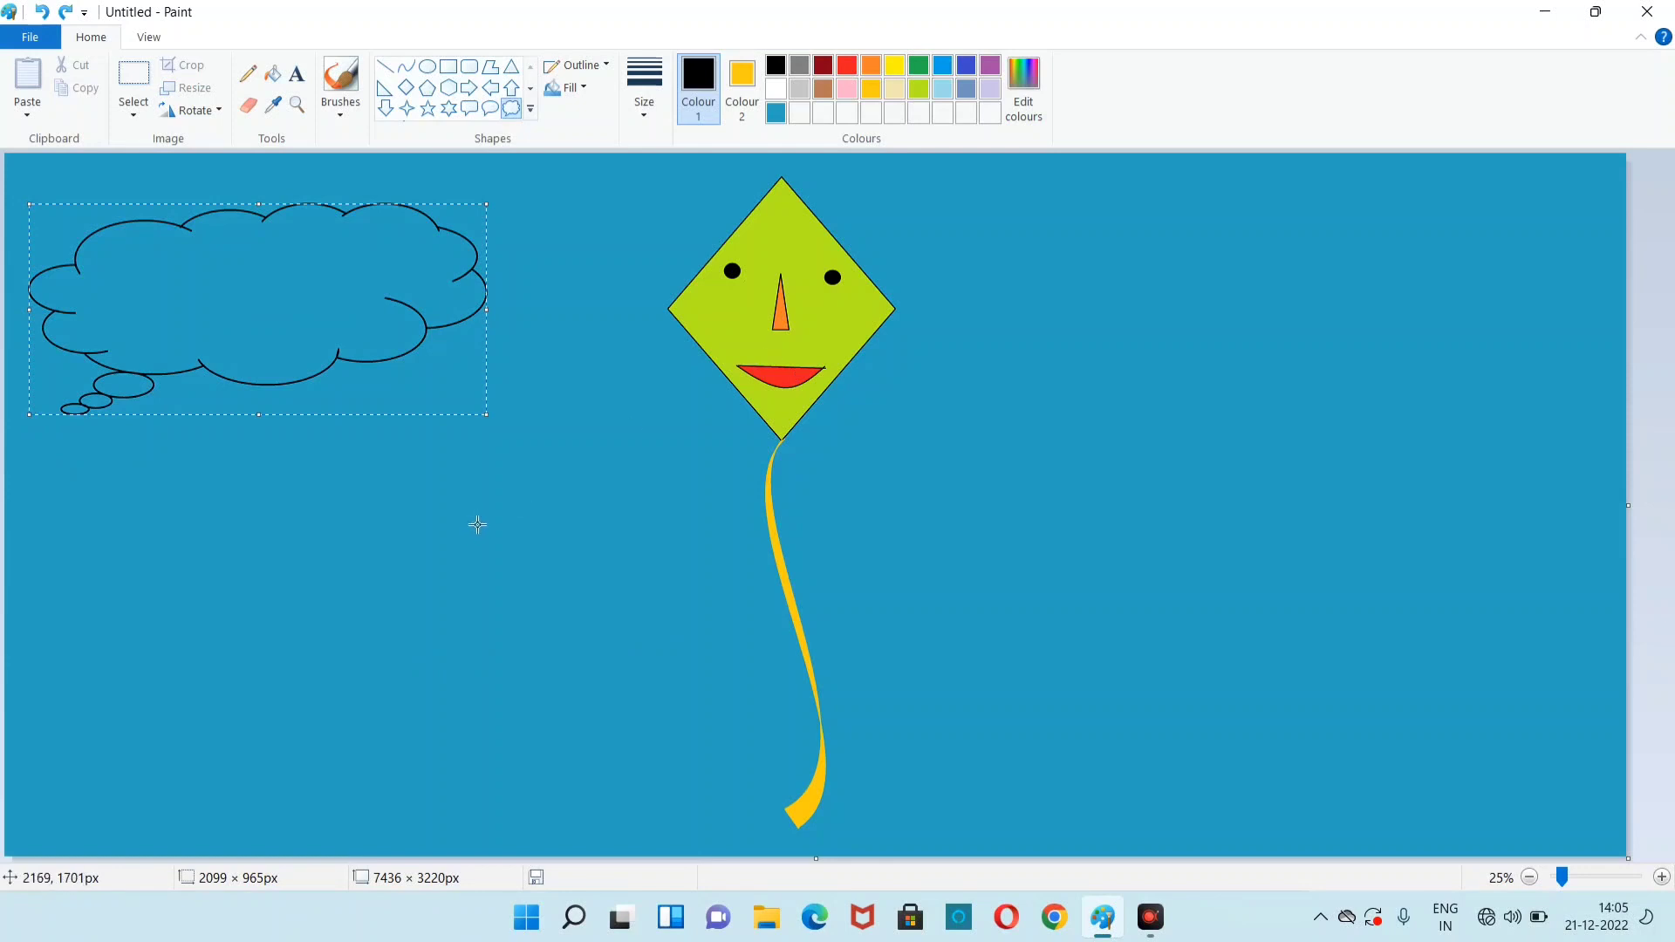
left_click_drag(549, 522, 188, 841)
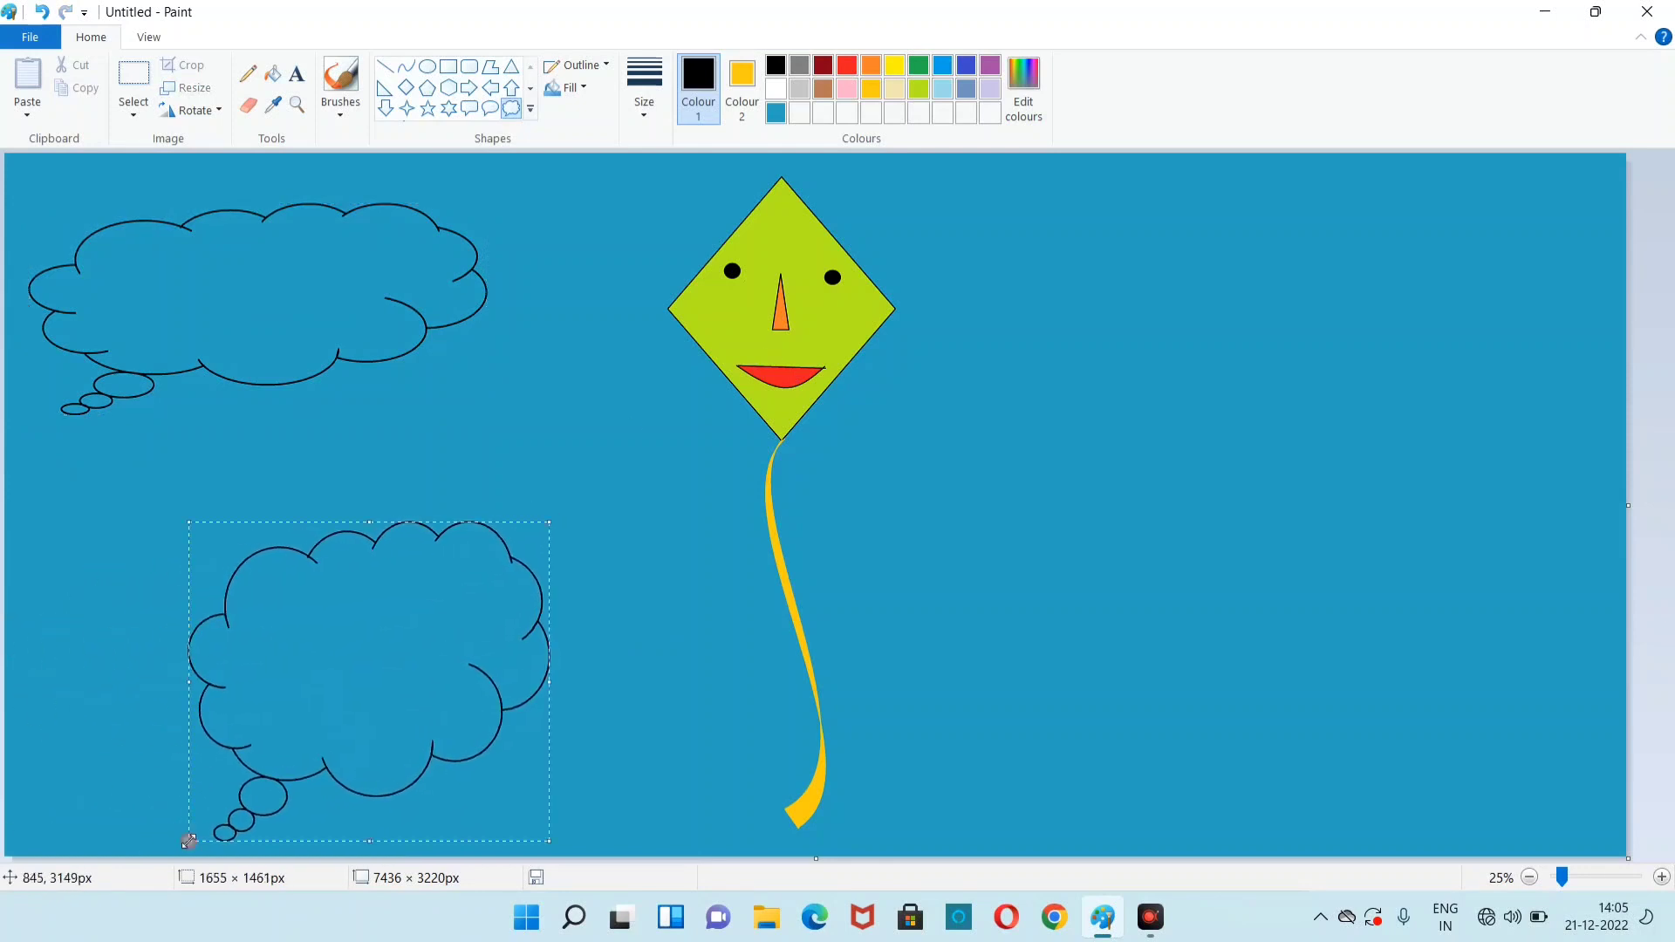
mouse_move(1309, 201)
left_mouse_down()
mouse_move(980, 378)
mouse_move(947, 374)
left_mouse_up()
mouse_move(1492, 403)
left_mouse_down()
mouse_move(1377, 562)
mouse_move(1103, 793)
mouse_move(991, 830)
mouse_move(1051, 777)
left_mouse_up()
- Erase the three small thought bubbles beneath the upper-left cloud using white as the eraser colour
left_click(1662, 877)
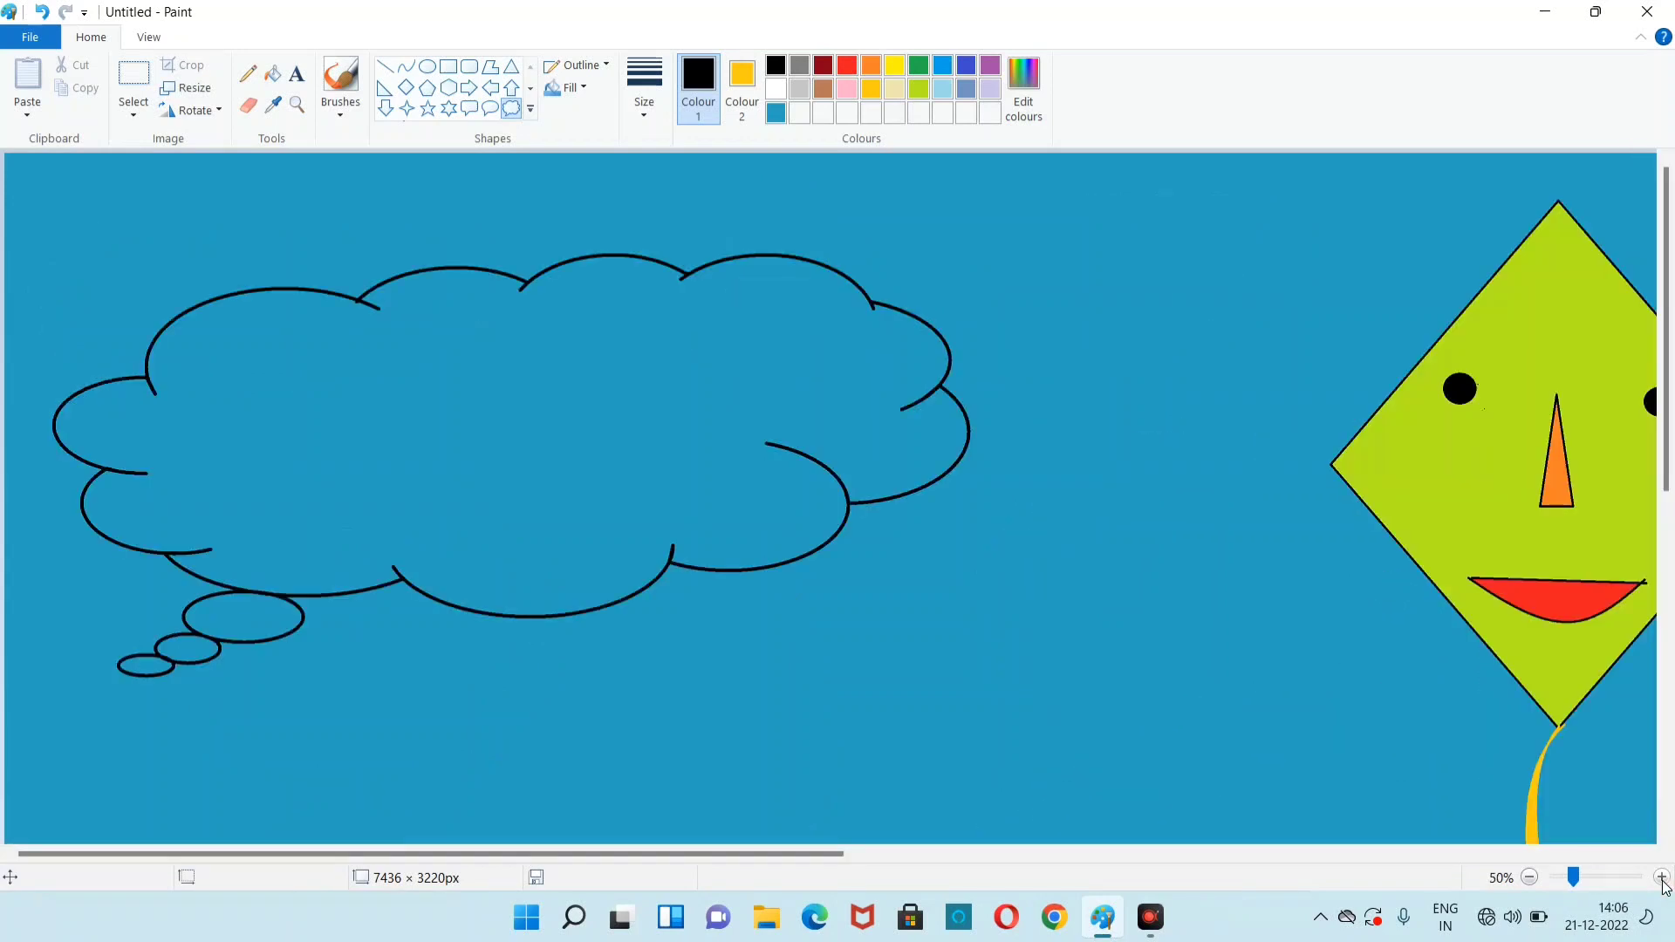
left_click(1663, 877)
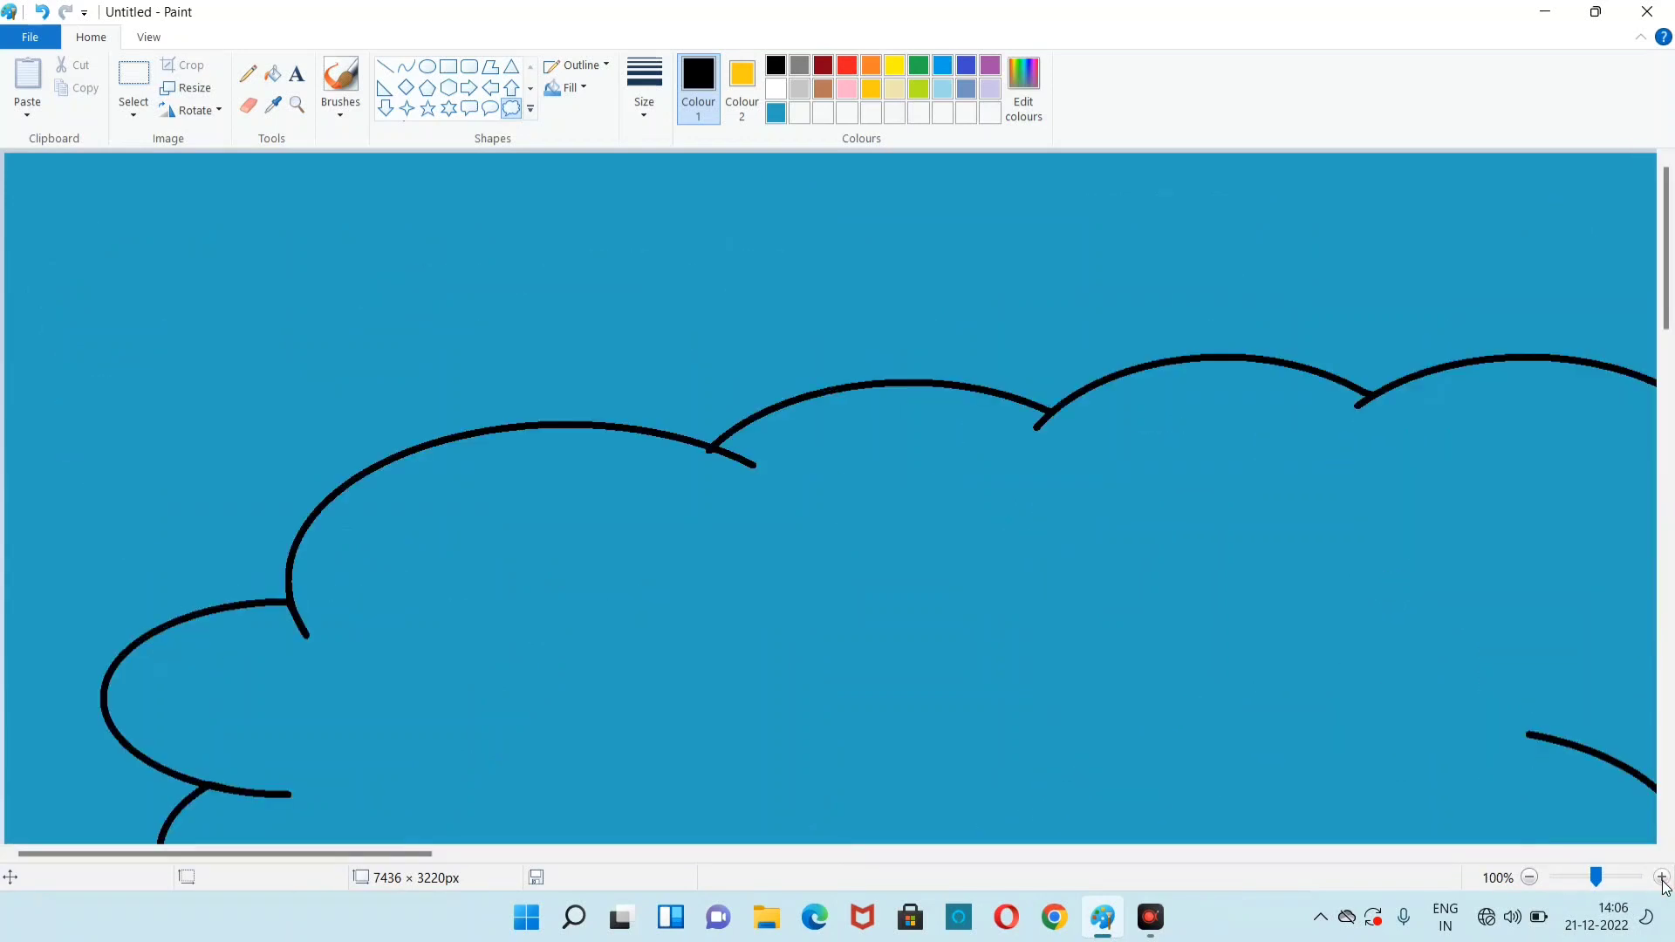
left_click(1529, 877)
left_click(248, 106)
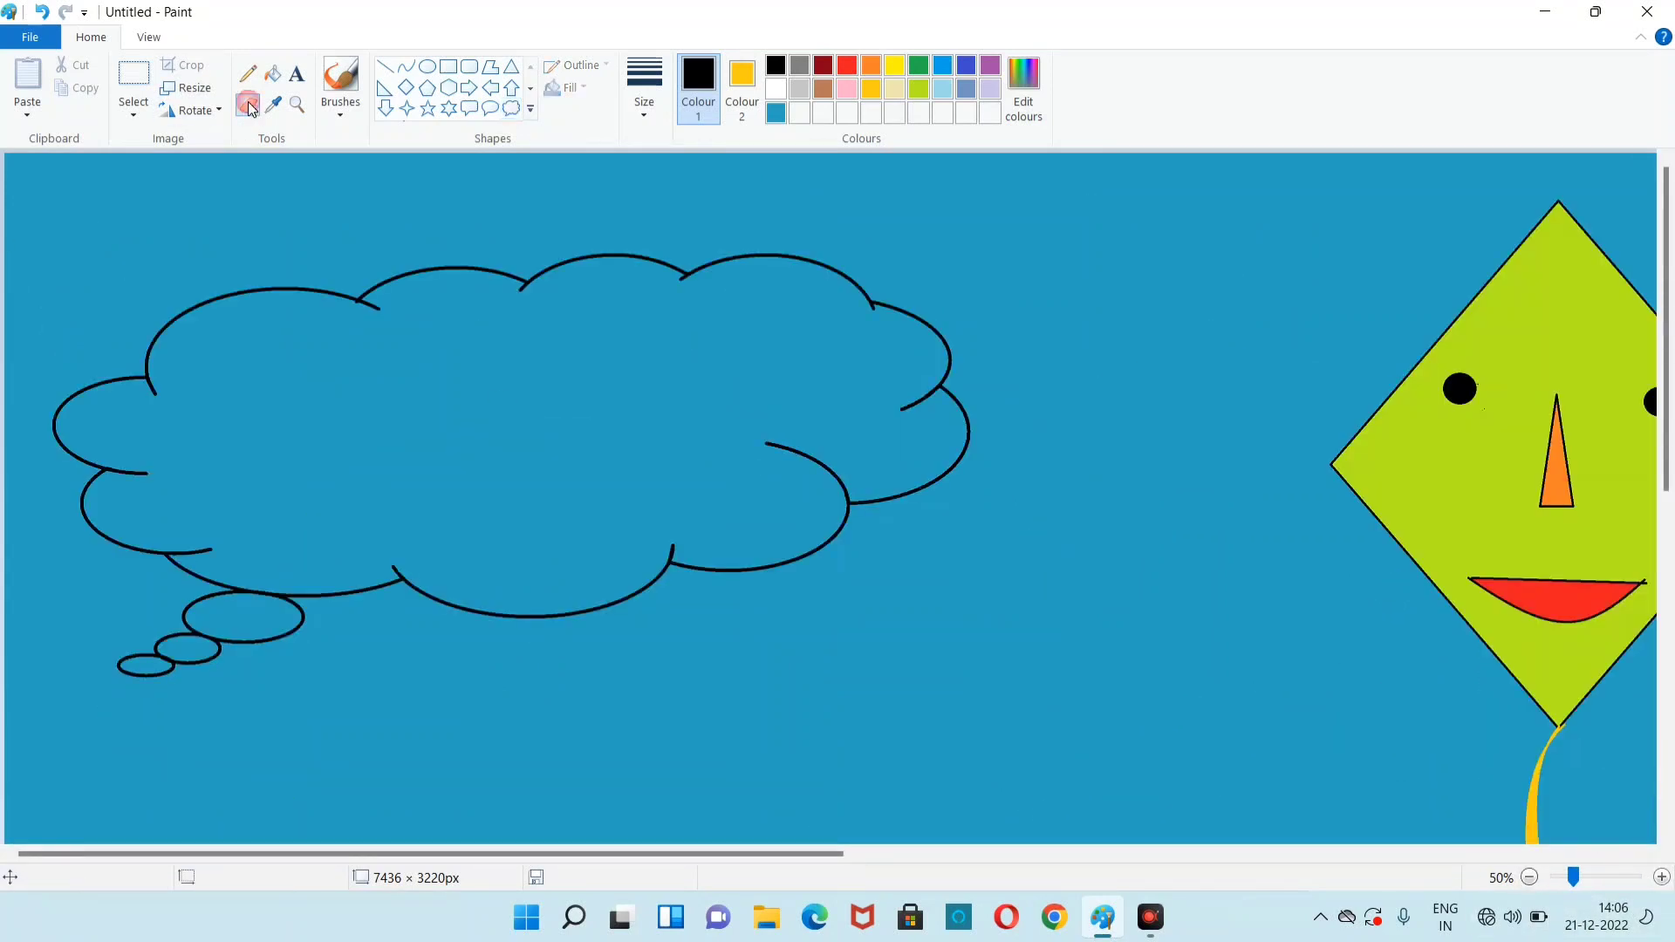
left_click(644, 88)
left_click(696, 277)
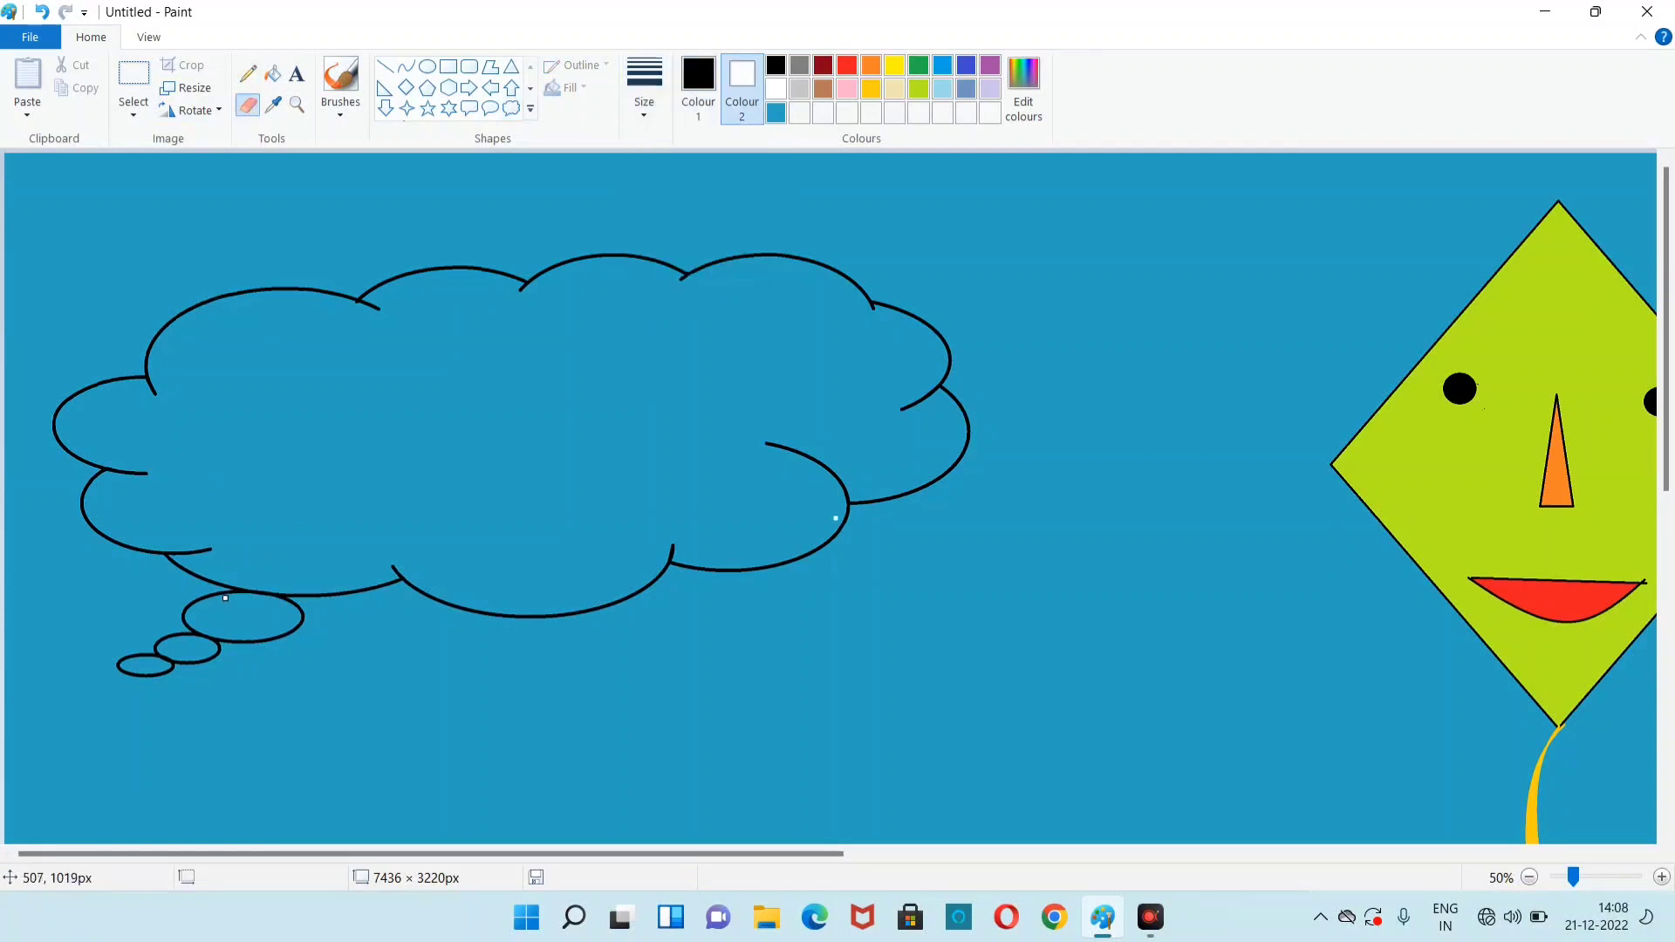
mouse_move(230, 594)
left_mouse_down()
mouse_move(114, 691)
mouse_move(244, 668)
mouse_move(174, 646)
mouse_move(299, 613)
mouse_move(259, 648)
mouse_move(301, 637)
mouse_move(298, 610)
mouse_move(776, 676)
left_mouse_up()
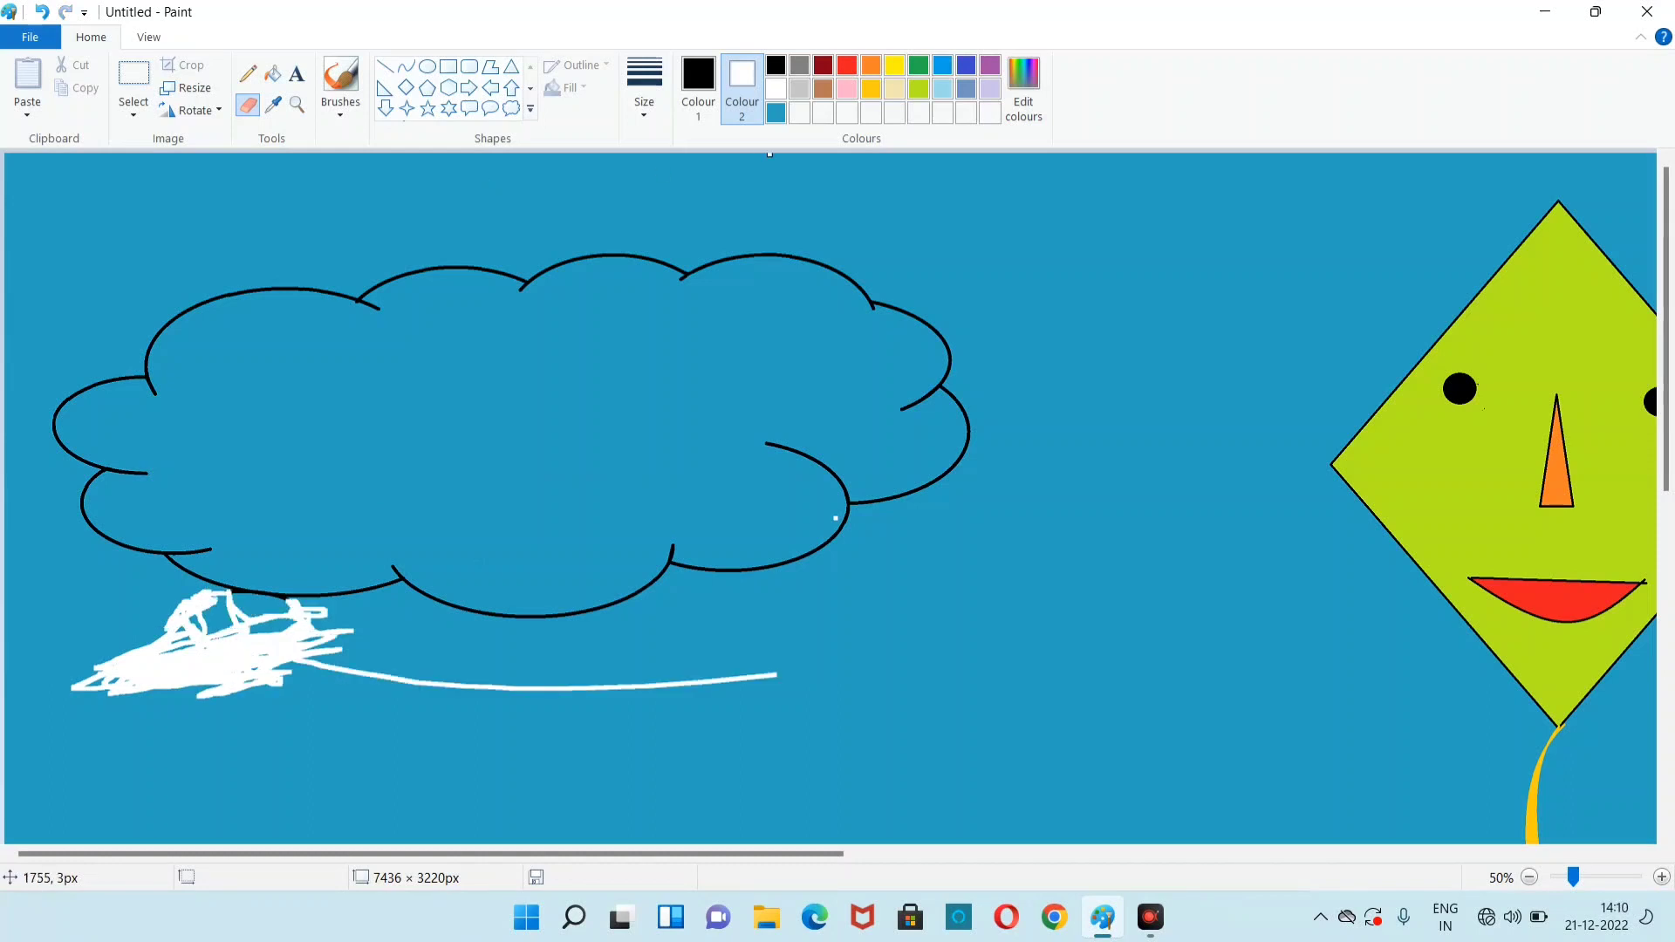
- Set both colours to the custom background blue and fill the white erased patch beneath the upper-left cloud
left_click(772, 122)
left_click(699, 94)
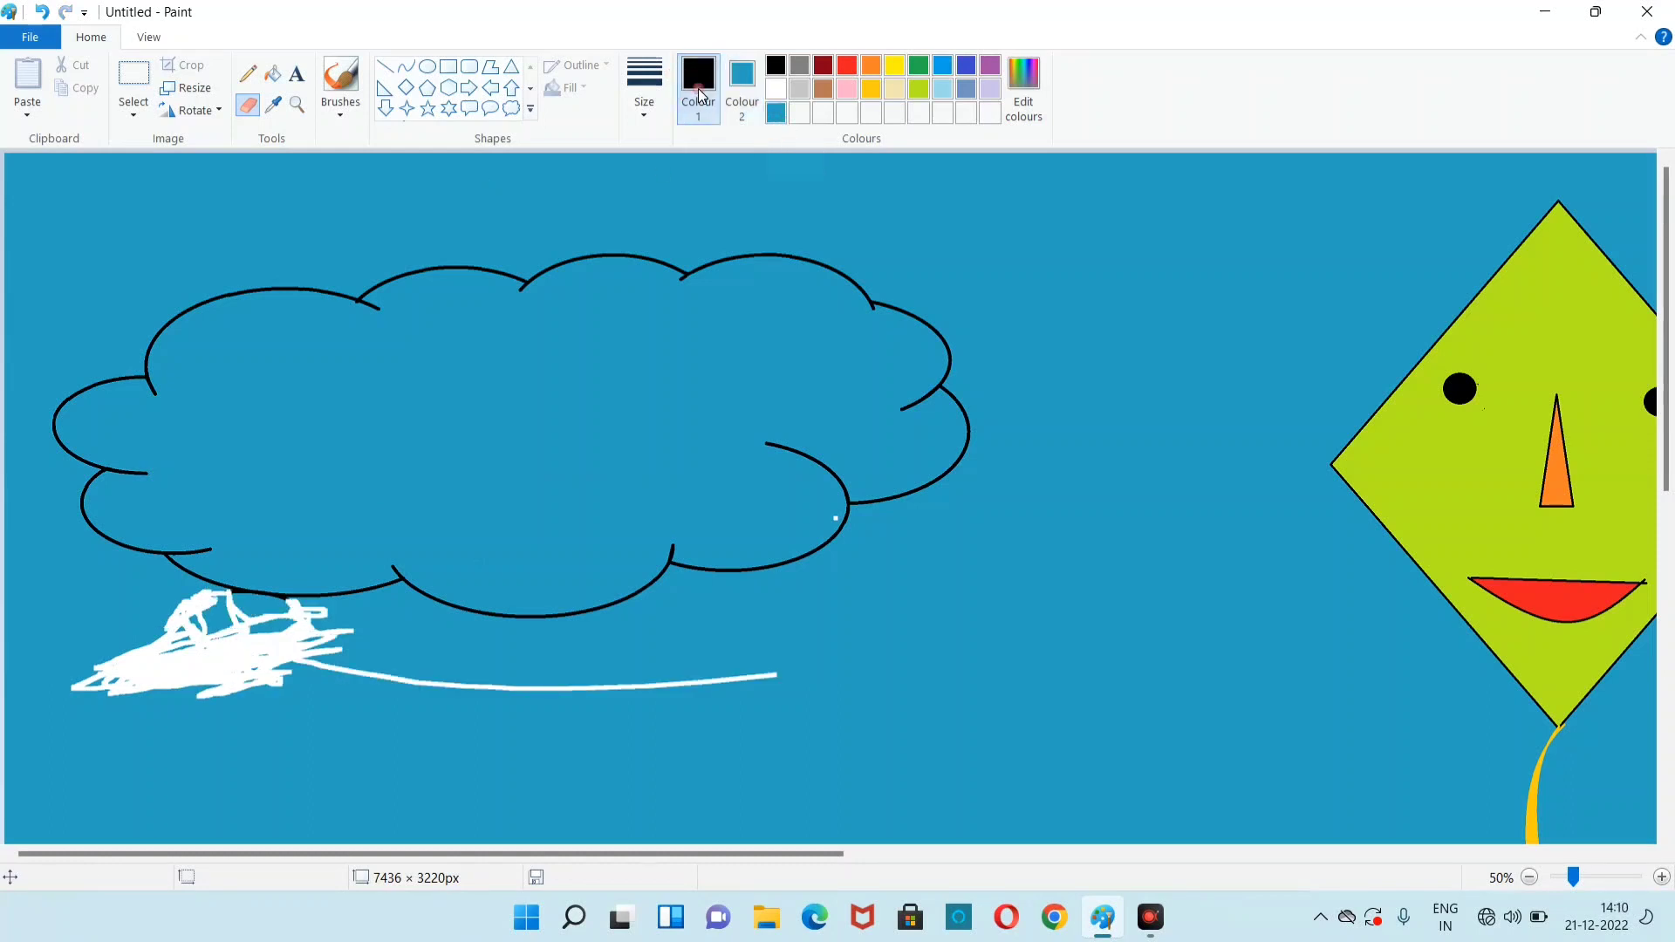
left_click(775, 115)
left_click(272, 76)
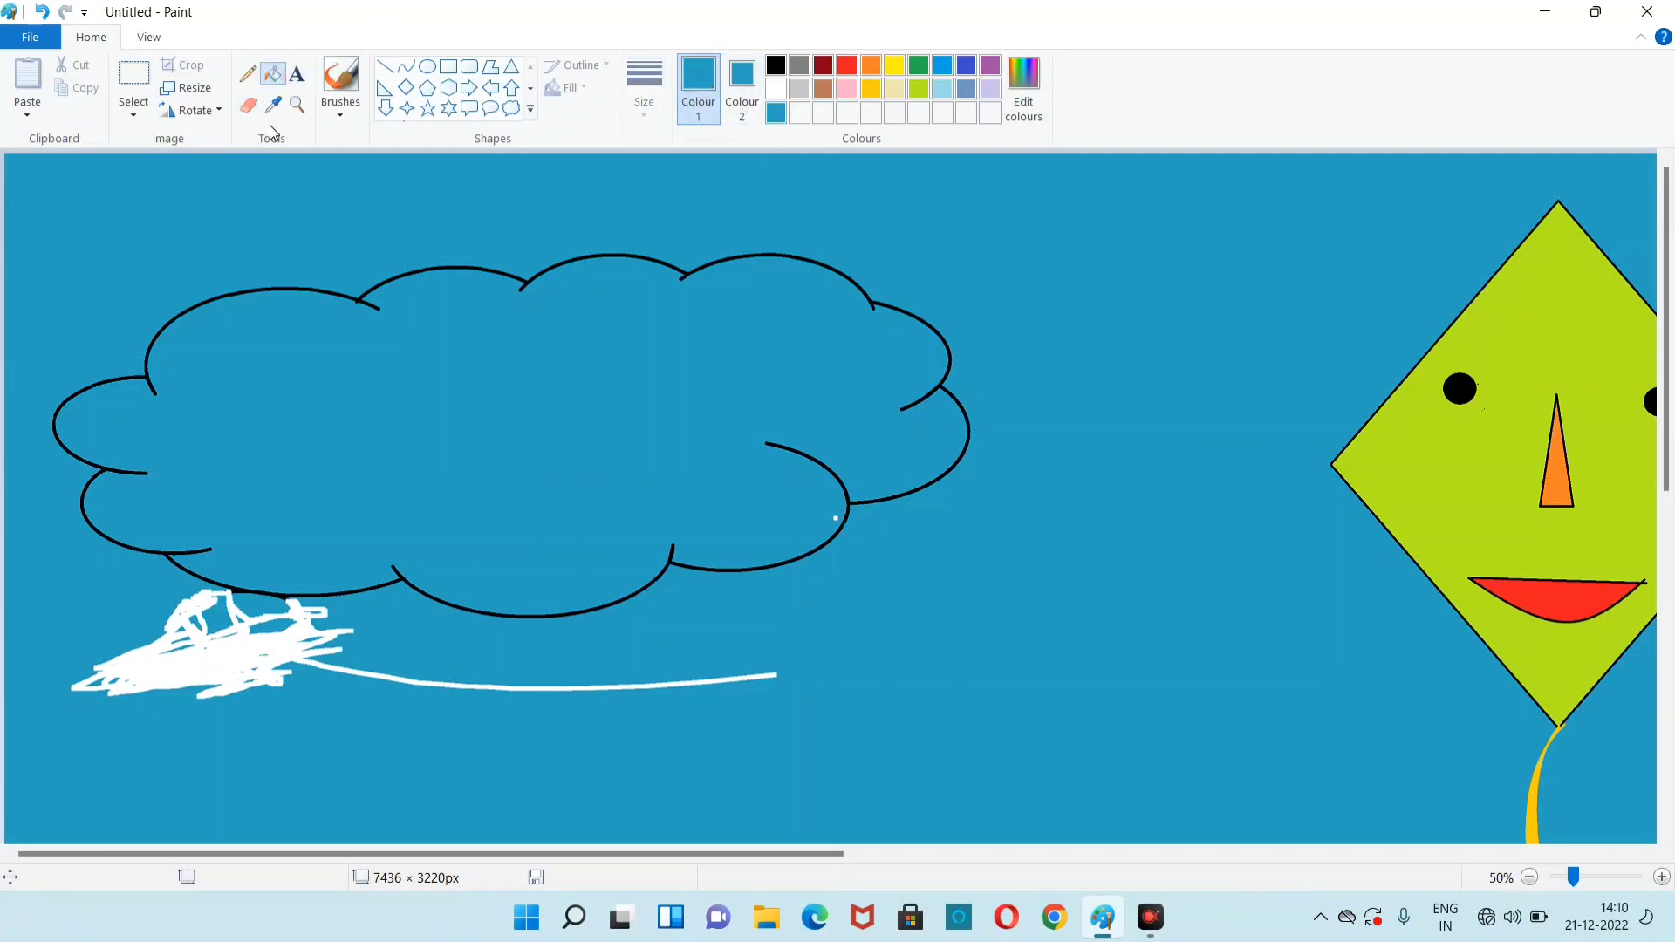
left_click(218, 678)
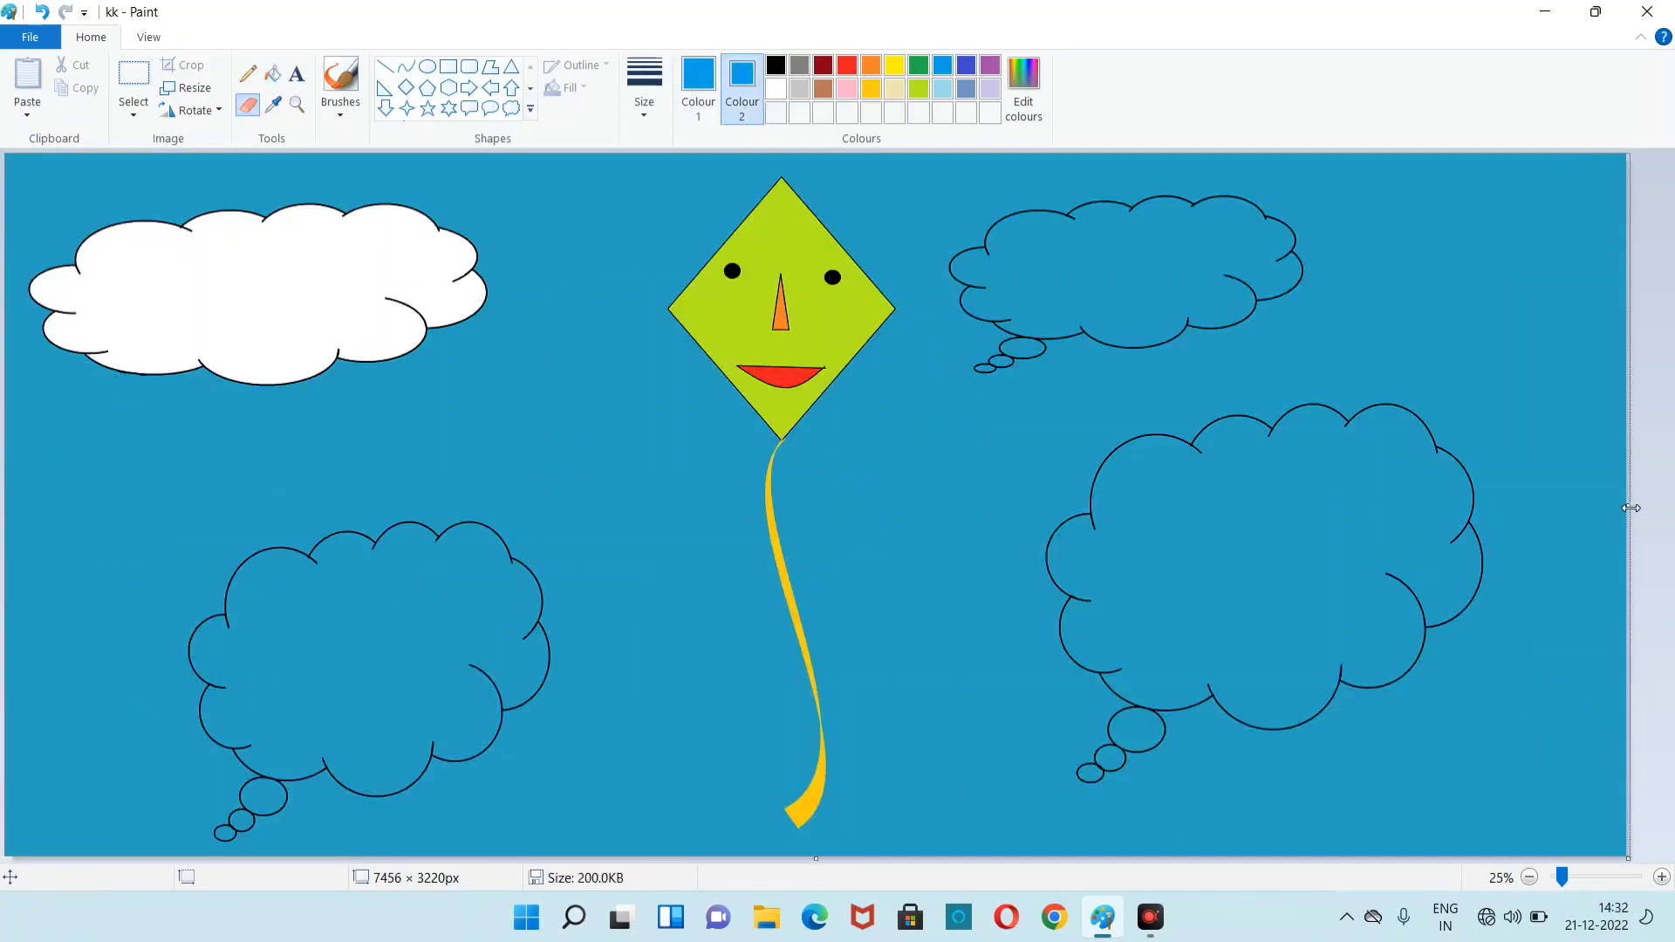
- Narrow the canvas to a width of 7448 px
left_click_drag(1631, 506, 1629, 506)
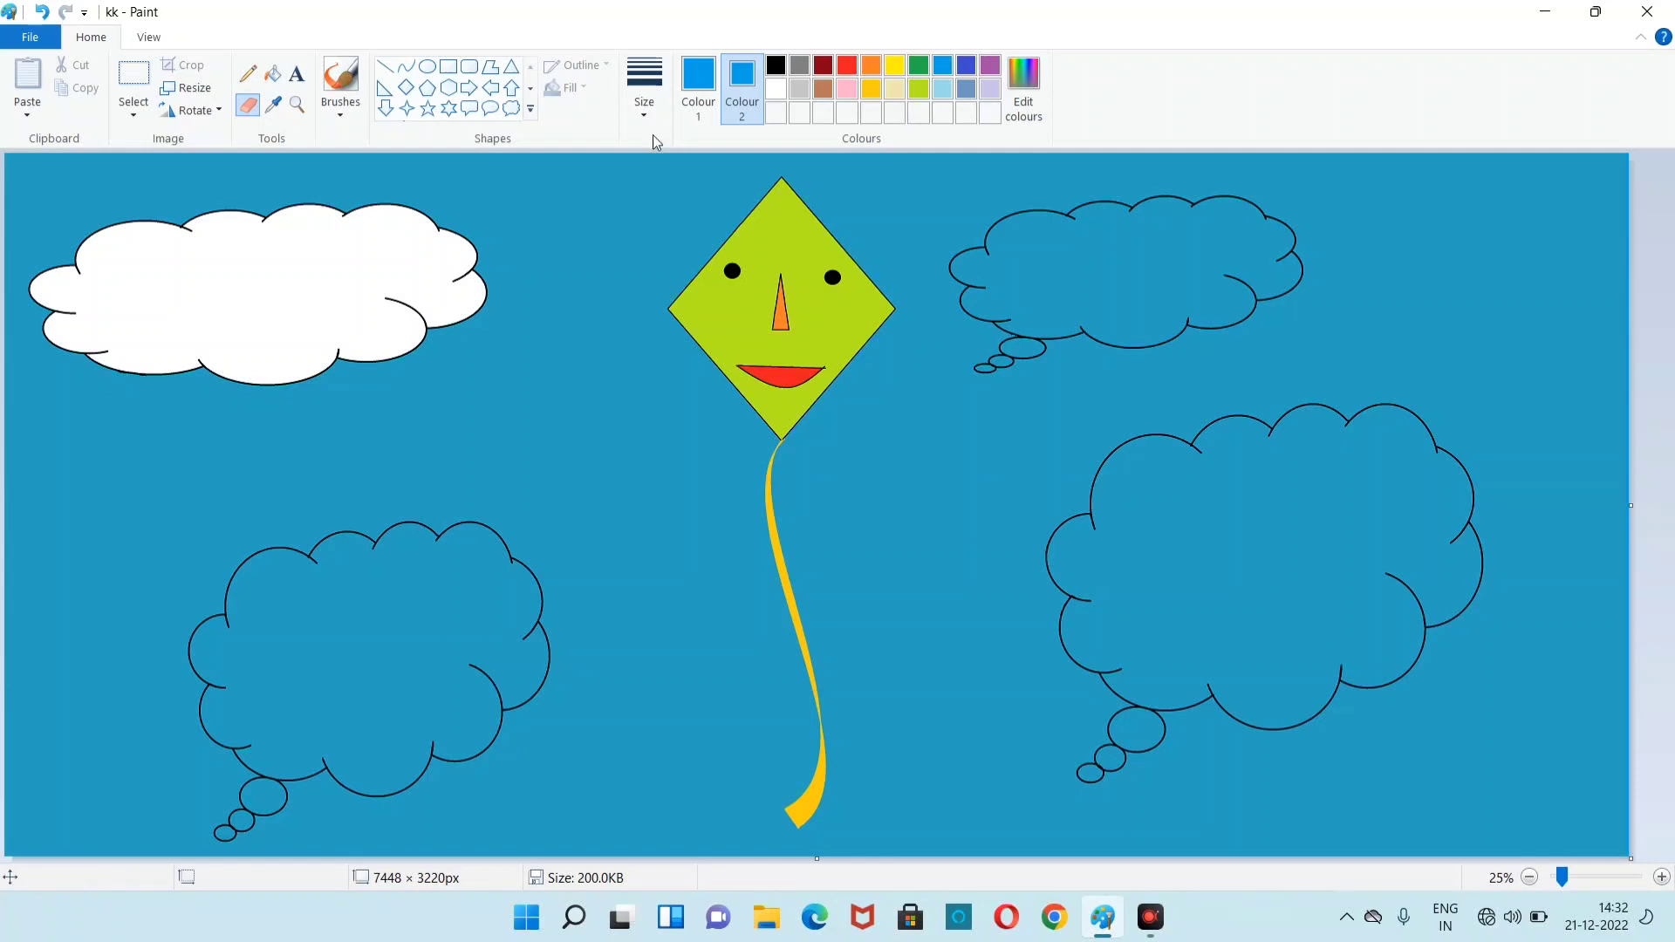
left_click(644, 87)
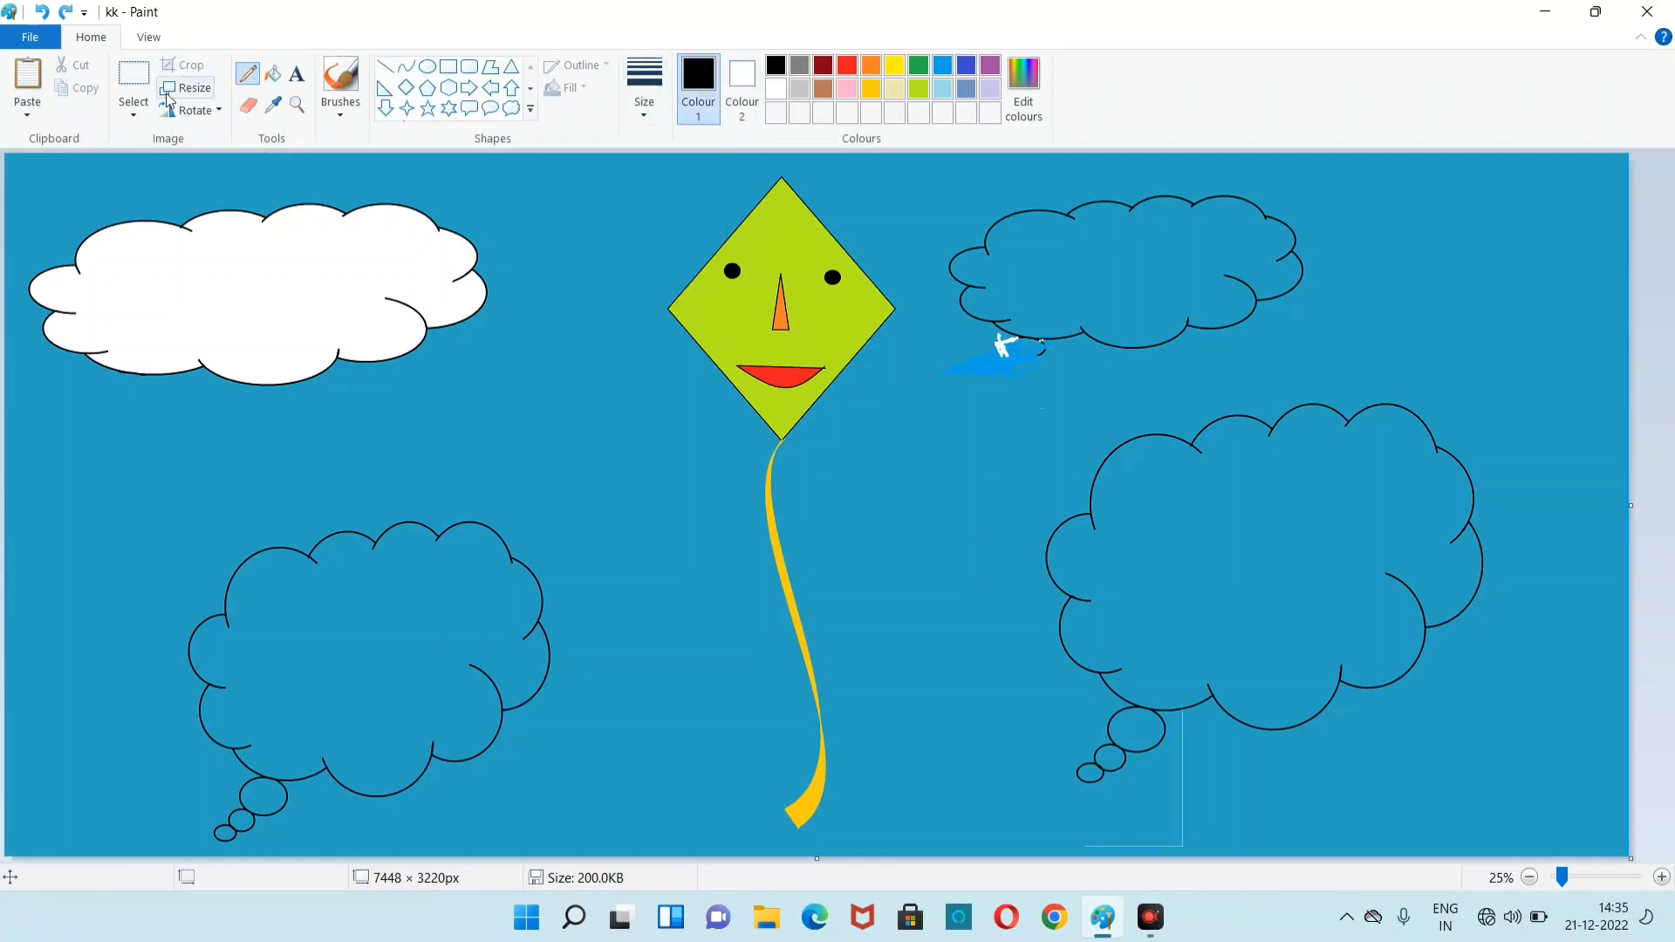
- Cut a rectangular area of about 441 × 101 px from the bubble remnants beneath the upper-right cloud
left_click(139, 116)
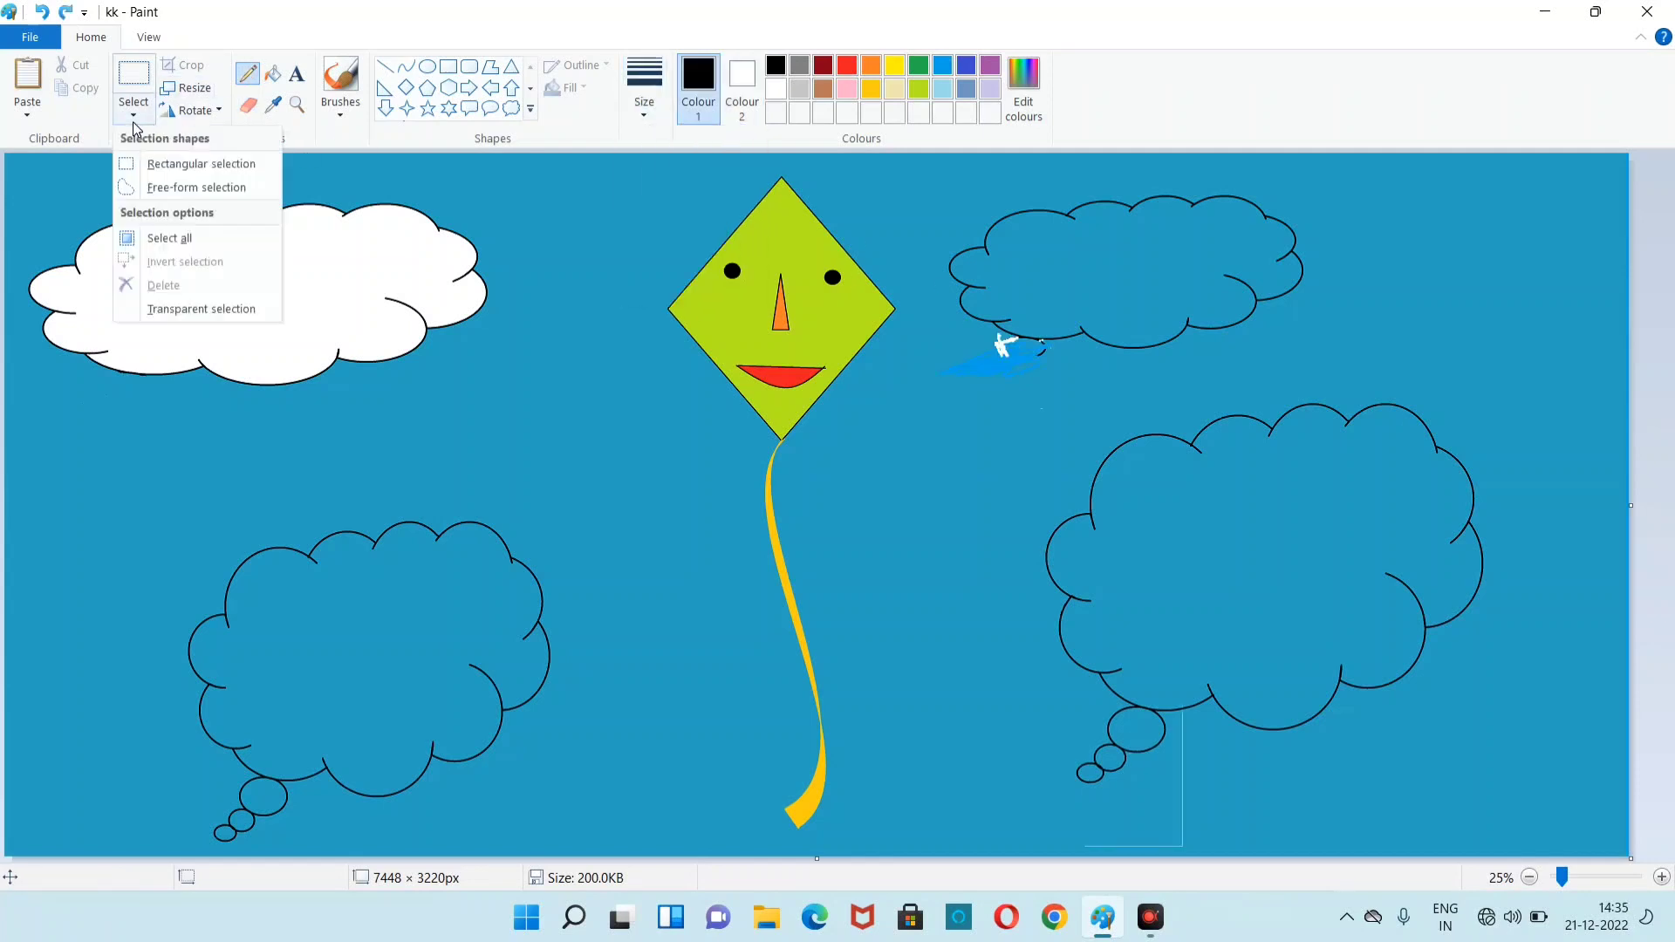
left_click(166, 169)
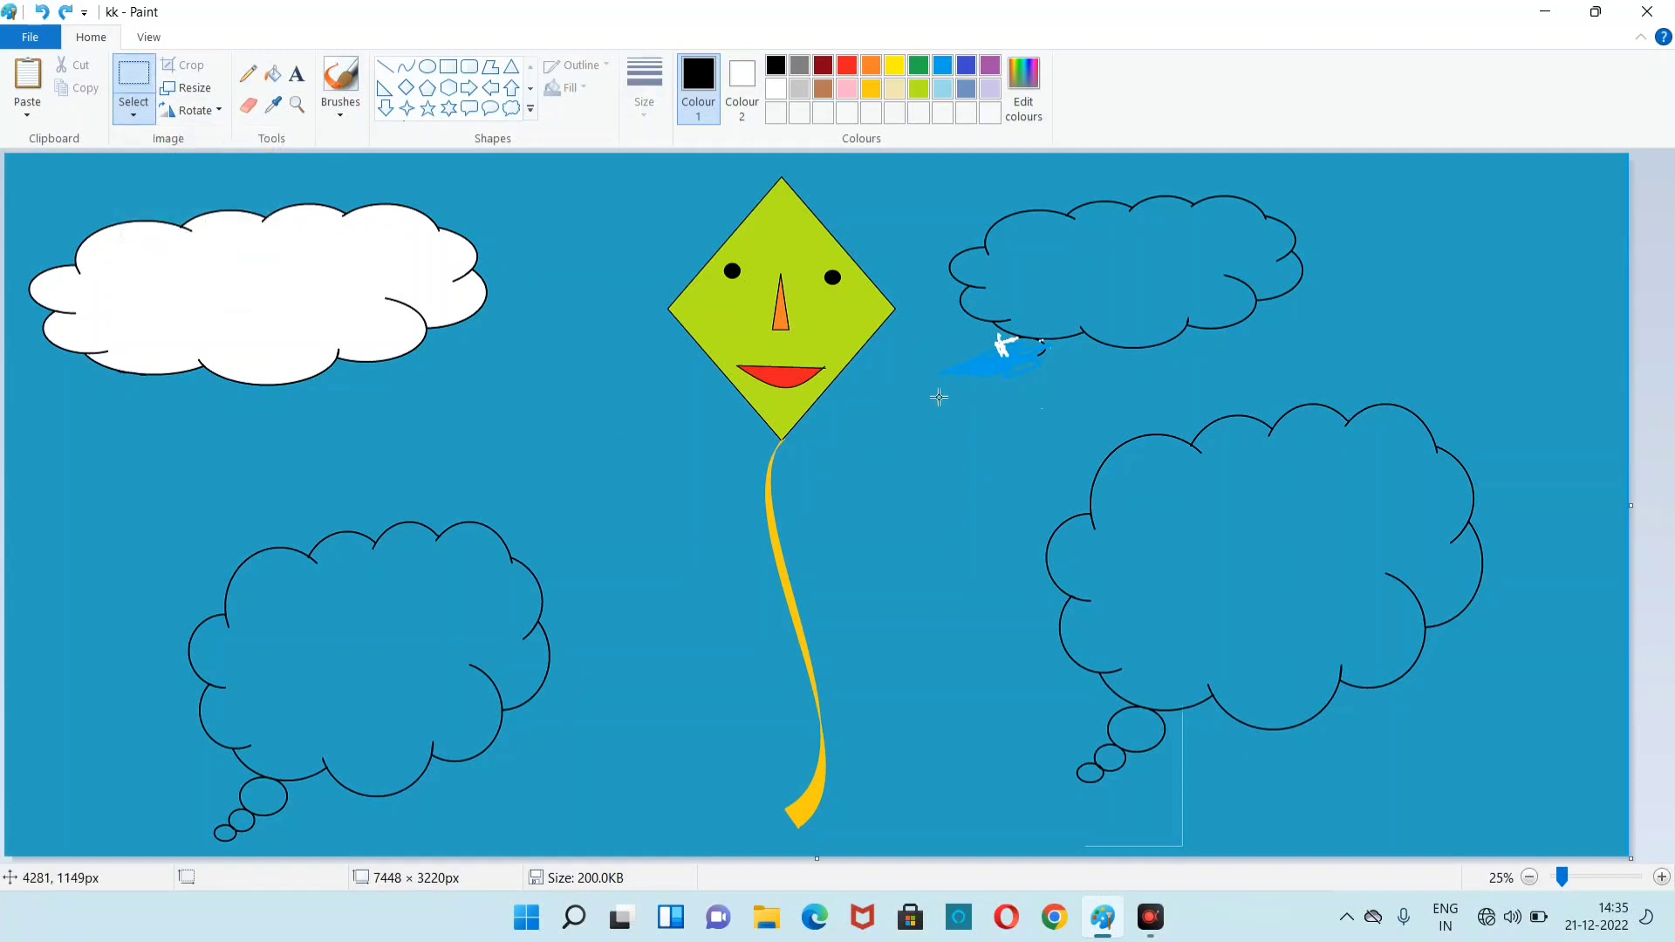
mouse_move(972, 349)
left_mouse_down()
mouse_move(1064, 349)
mouse_move(1068, 372)
left_mouse_up()
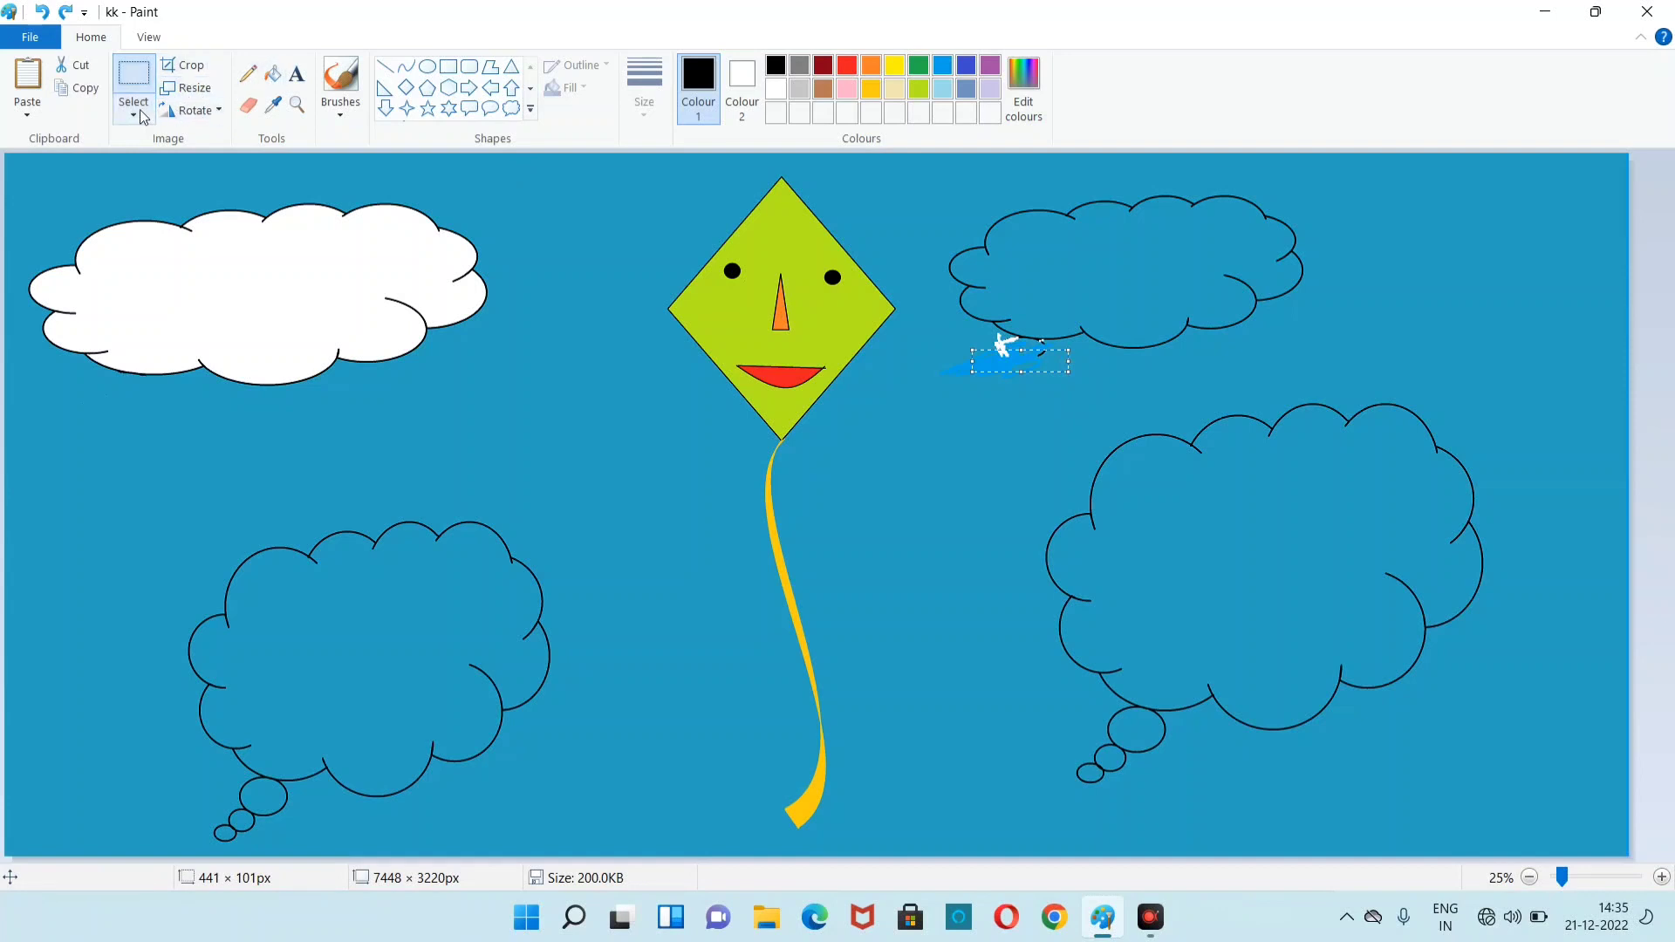
left_click(74, 65)
- Cut the thought bubbles beneath the lower-right cloud using rectangular selections of about 245 × 549 px and 209 × 185 px
left_click_drag(1081, 710, 1135, 827)
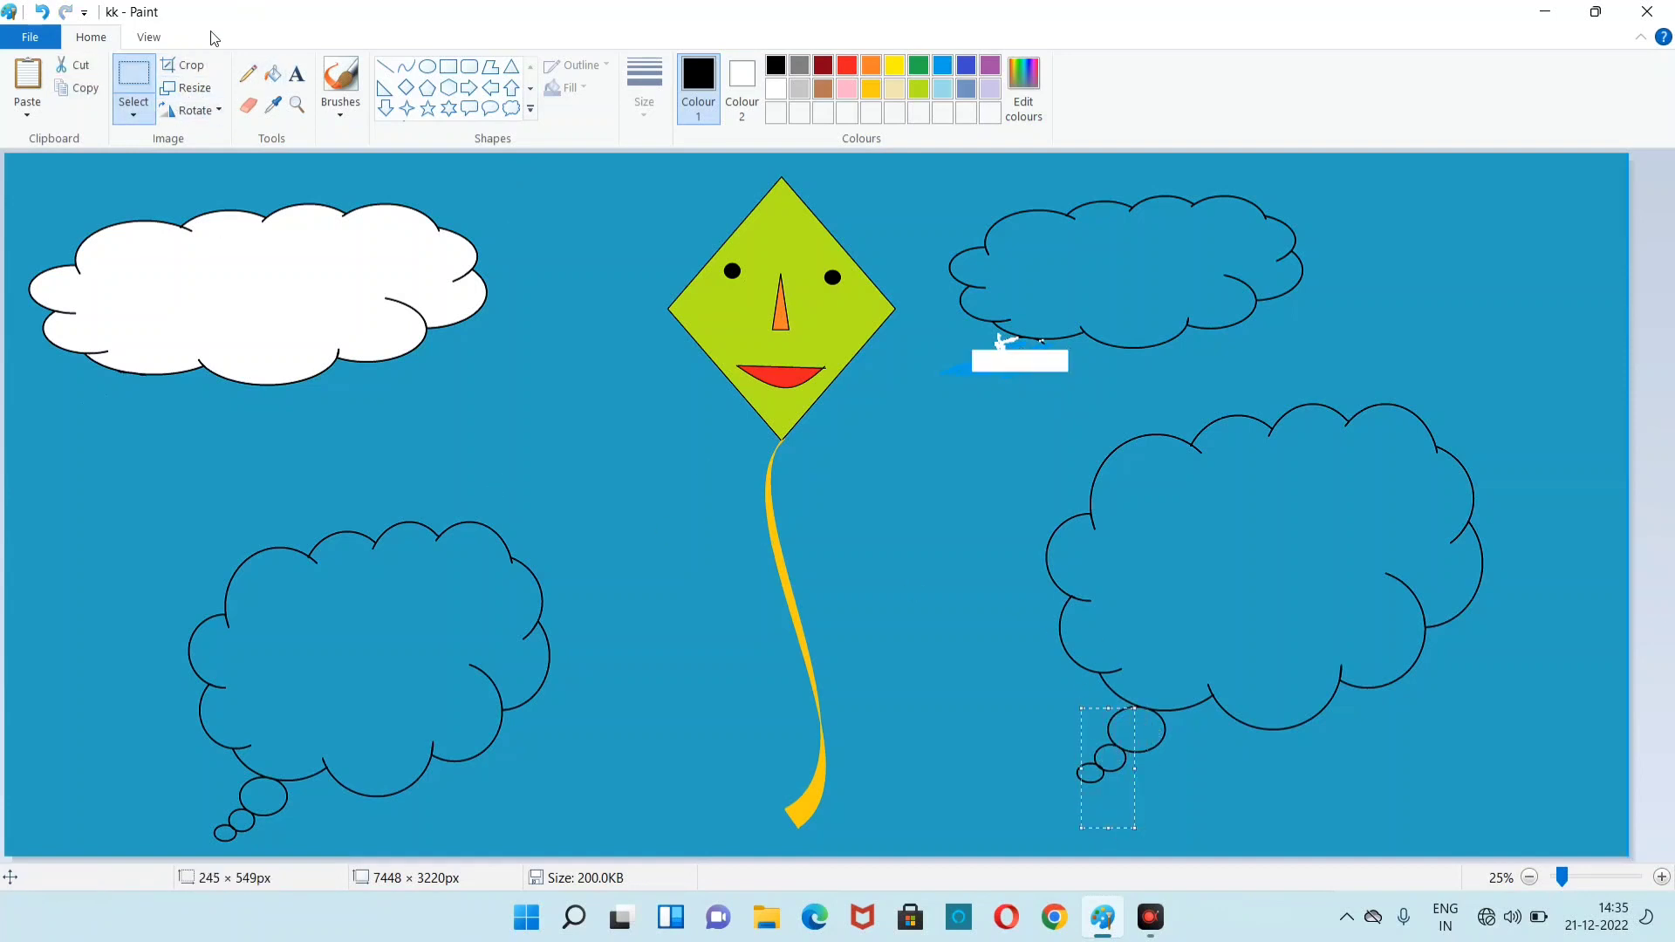
left_click(83, 78)
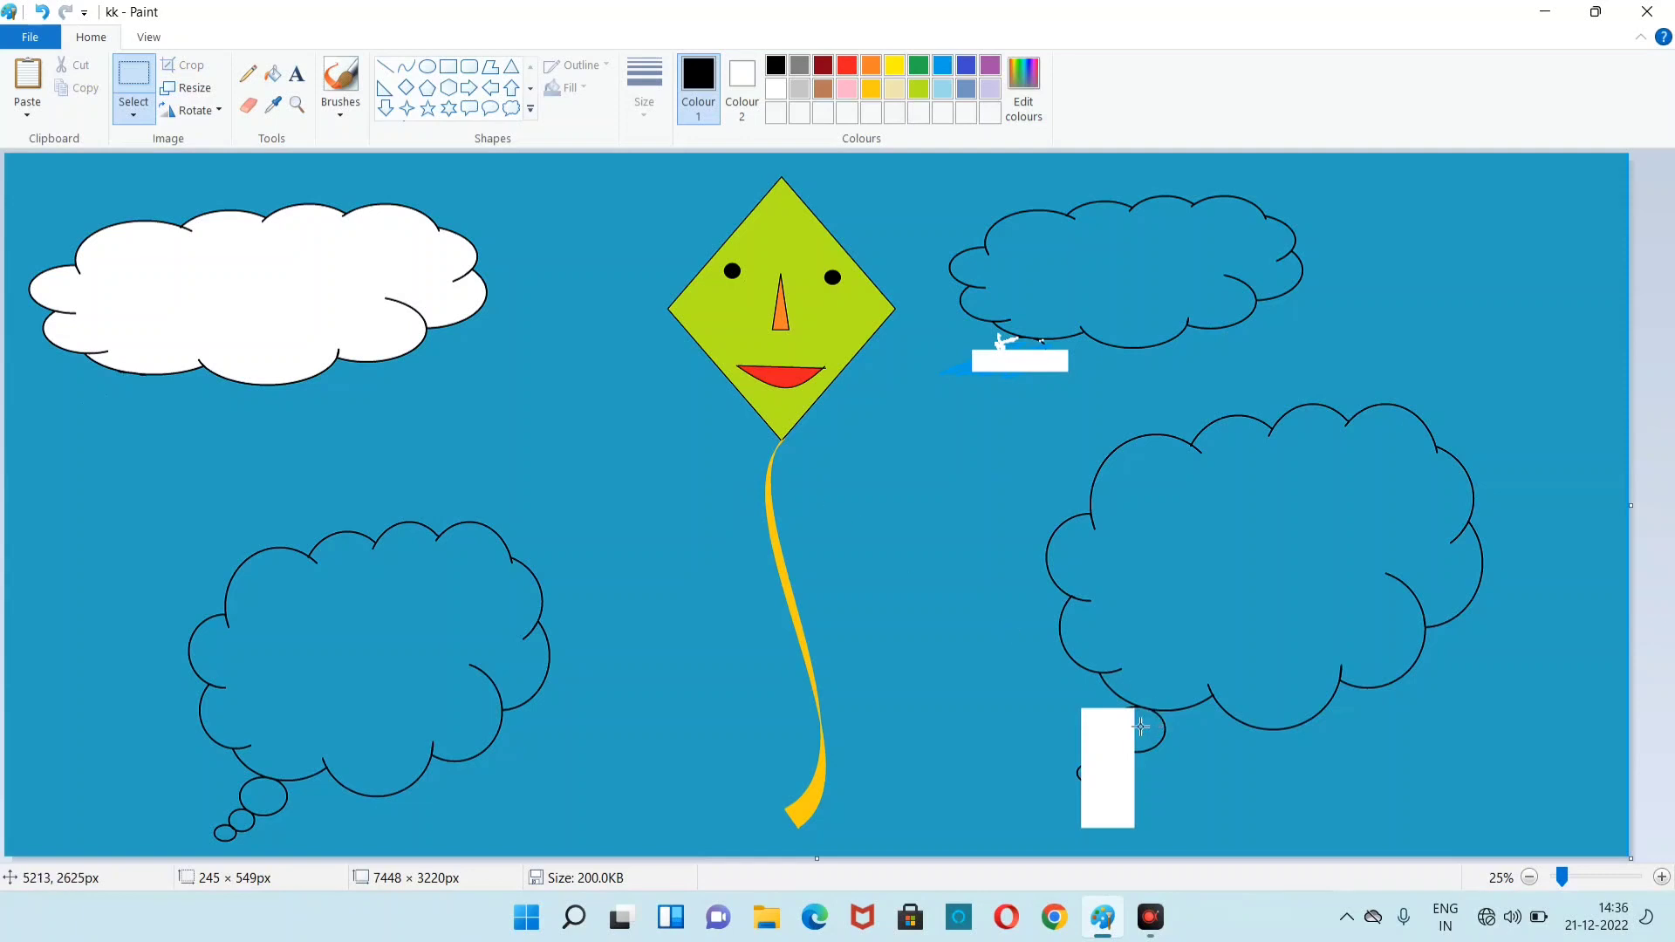
left_click_drag(1136, 725, 1183, 766)
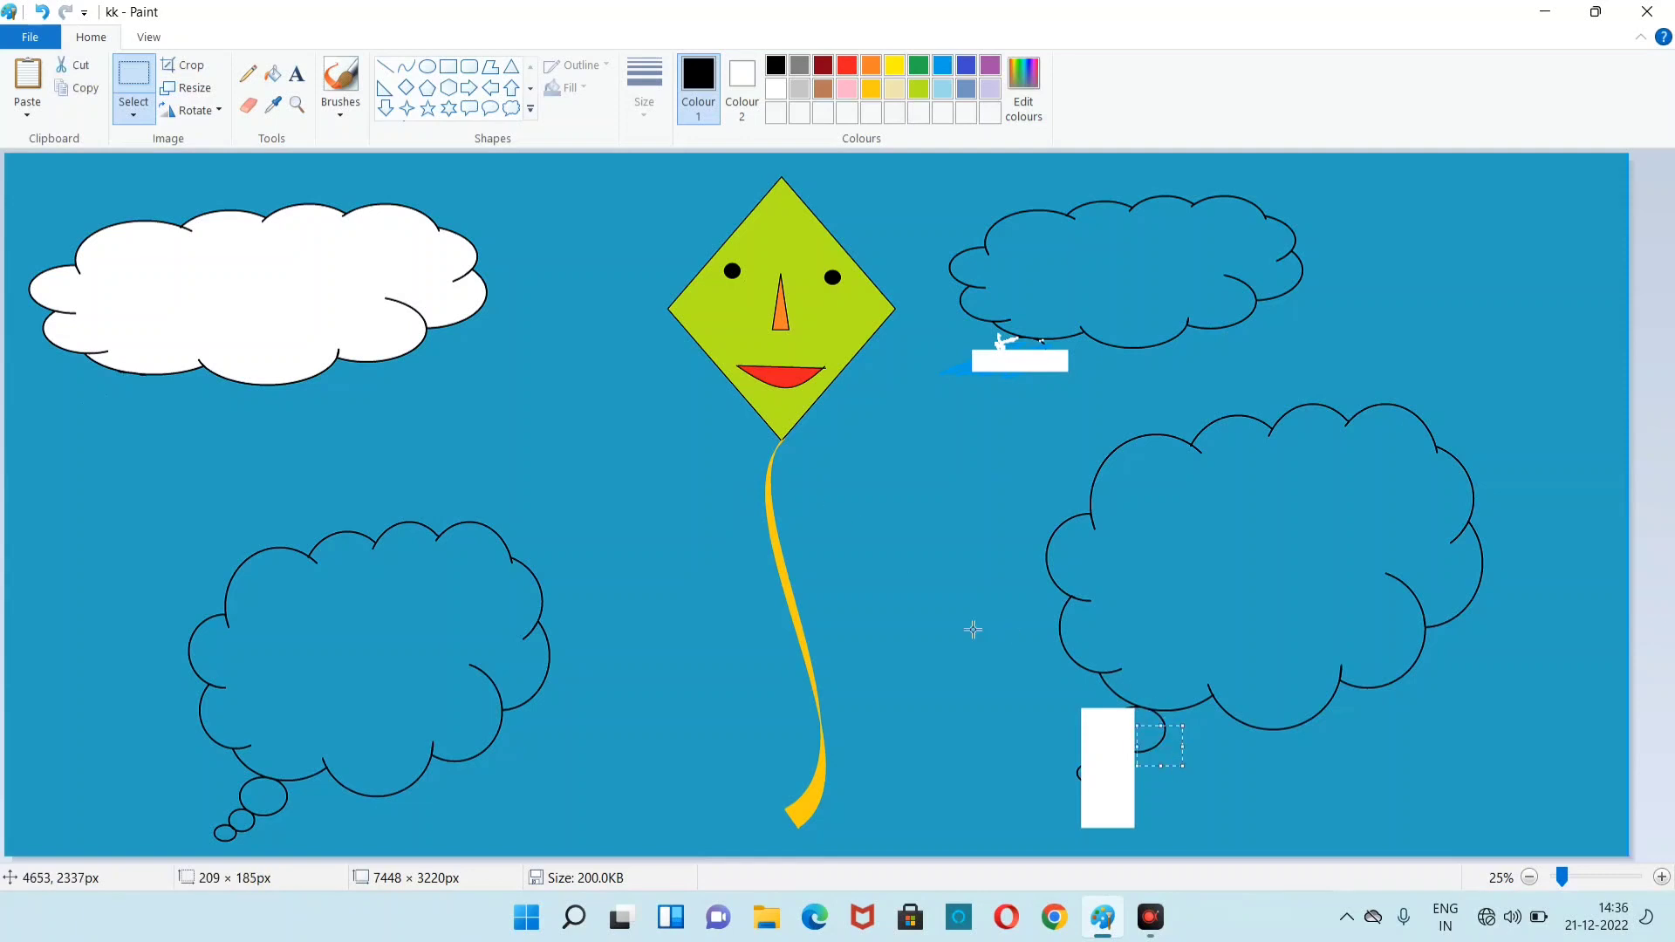
left_click(77, 65)
- Delete the thought bubbles beneath the lower-left cloud and erase the leftover bubble outlines with white as the eraser colour
left_click_drag(188, 784, 308, 856)
key("Delete")
left_click(742, 87)
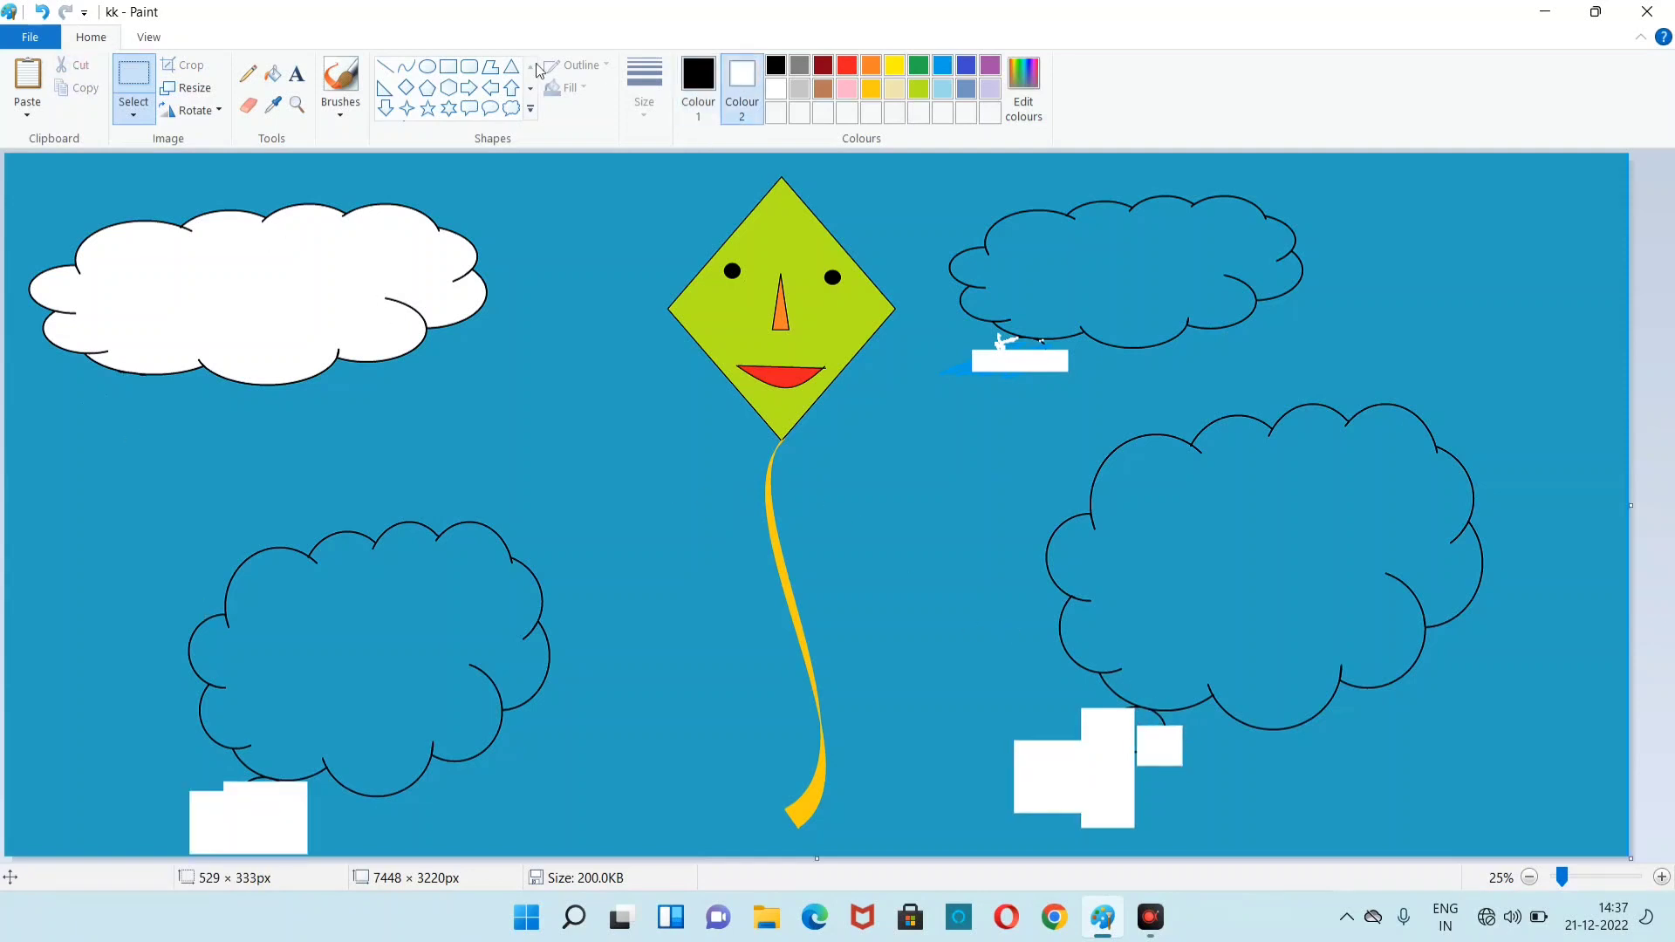
left_click(246, 110)
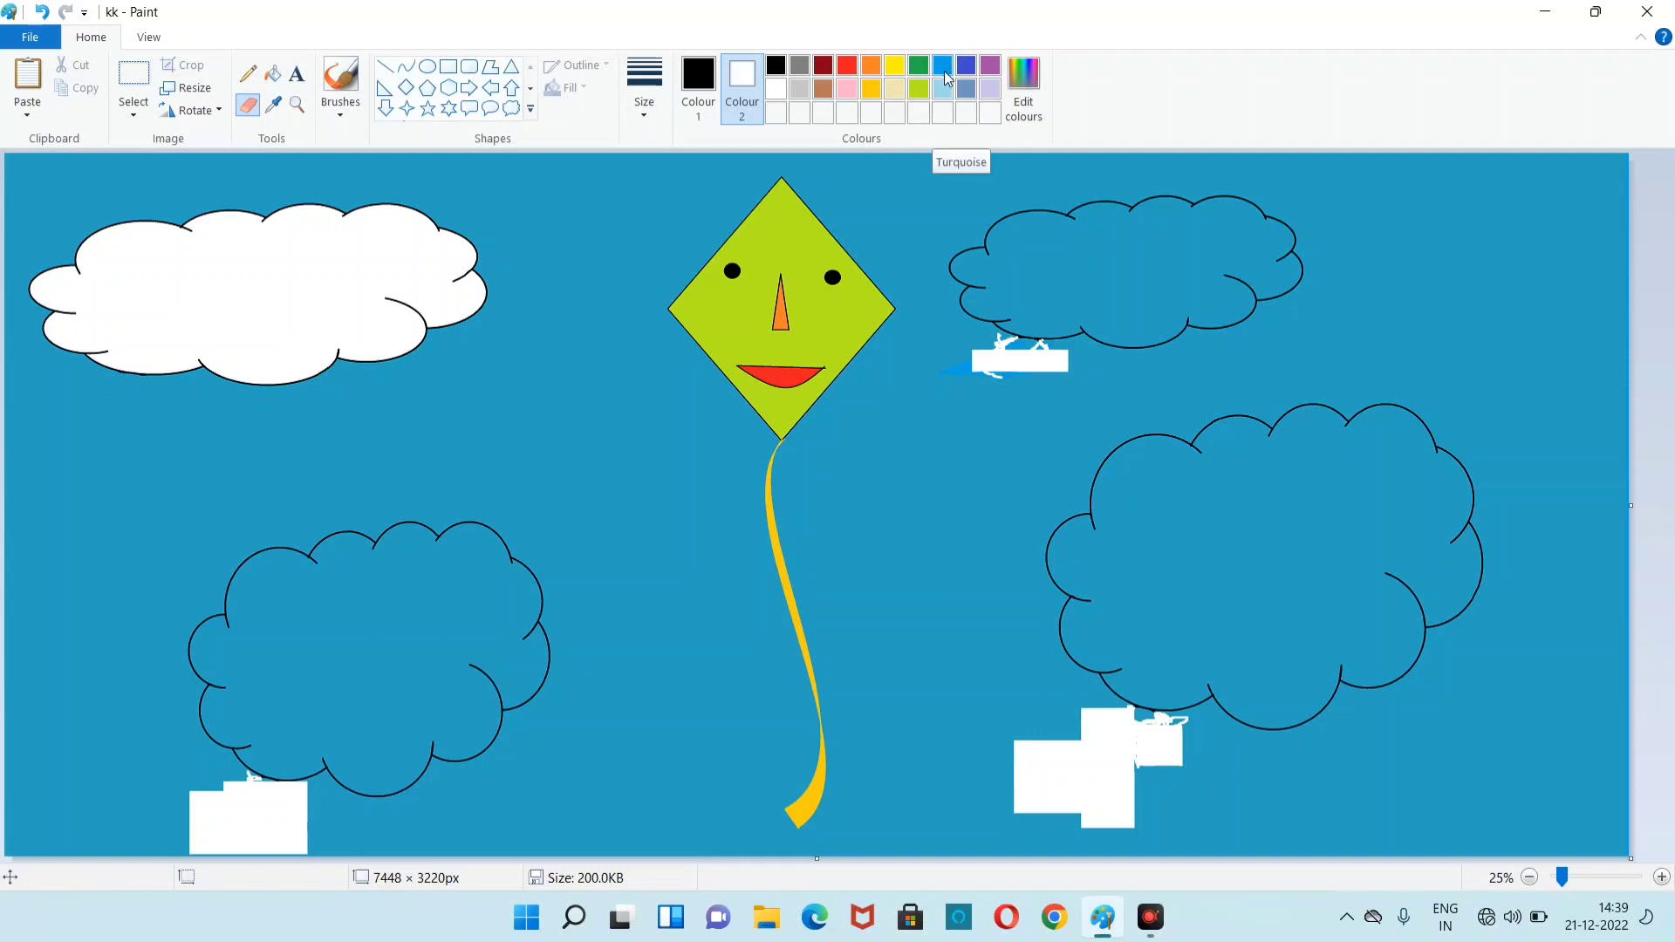
- Pick a bright blue from the basic colours and fill the white patches beneath the three clouds with blue
left_click(1027, 87)
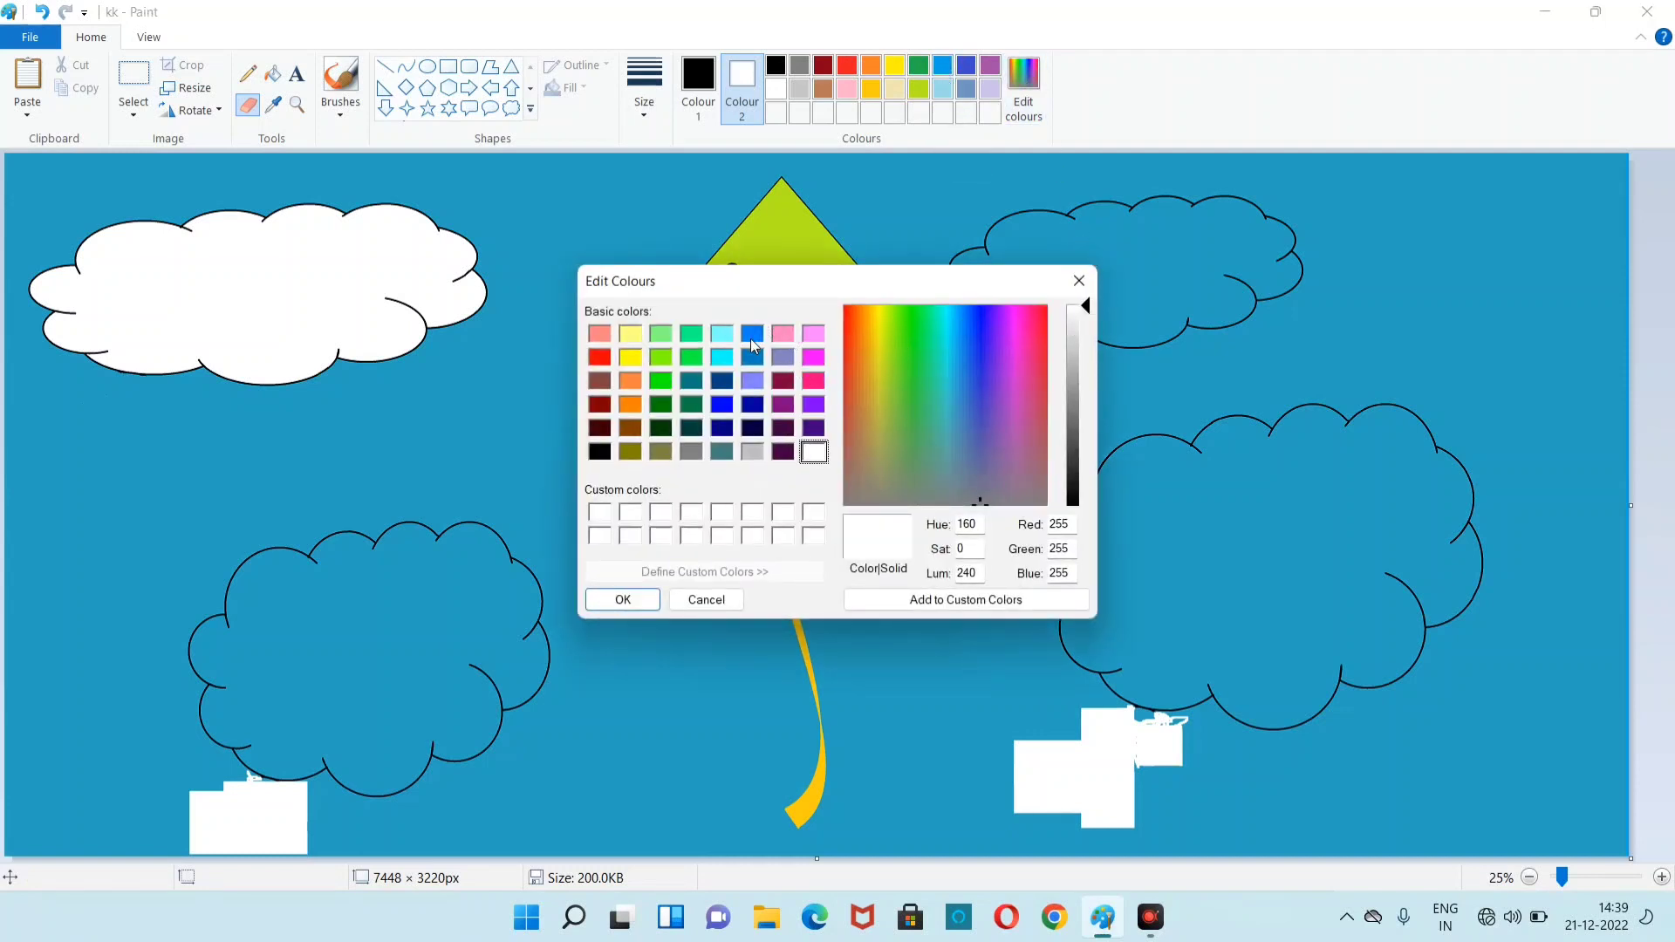
left_click(752, 339)
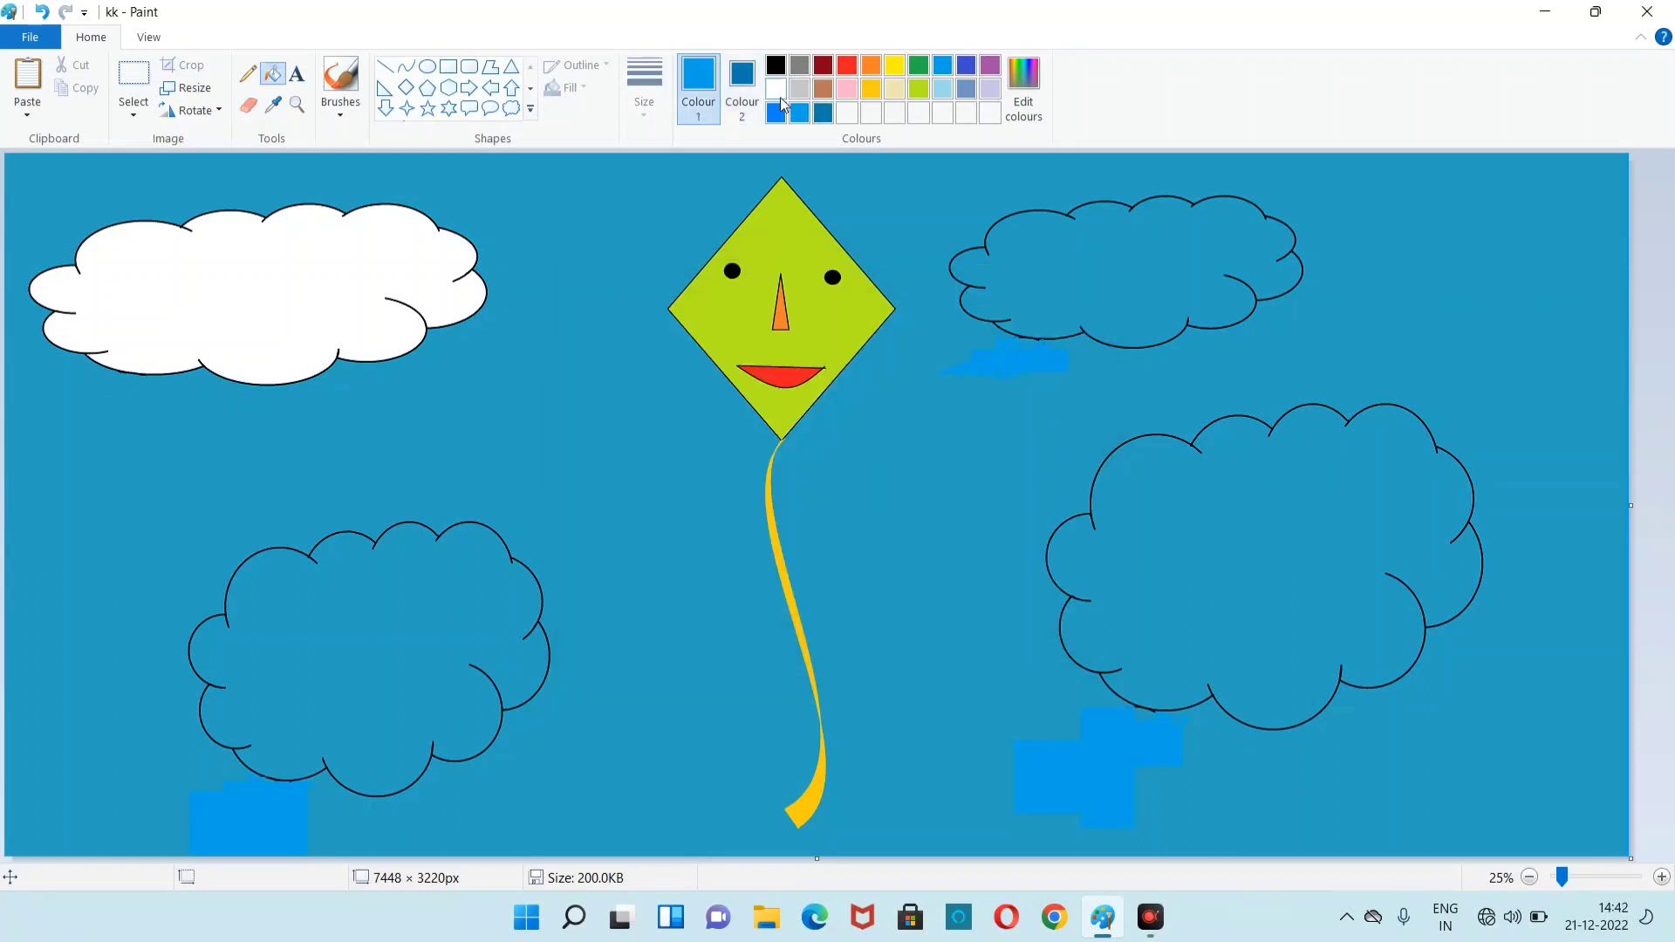
- Fill the lower-left, upper-right and lower-right clouds with white
left_click(776, 90)
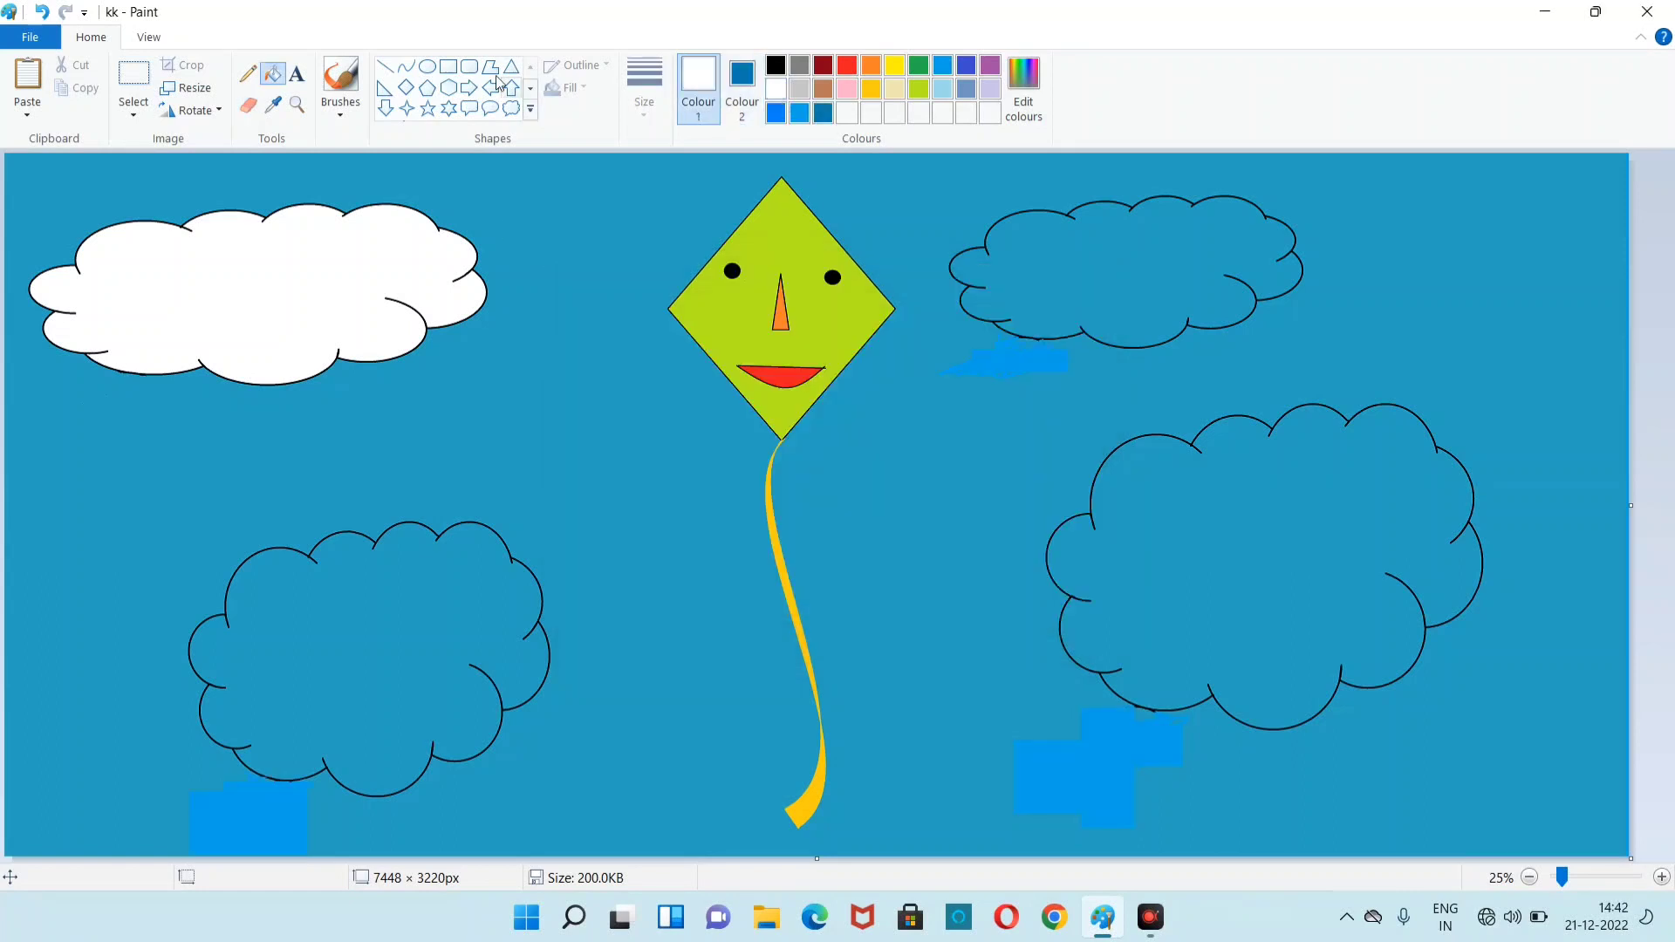
left_click(273, 77)
left_click(419, 587)
left_click(1073, 314)
left_click(1227, 529)
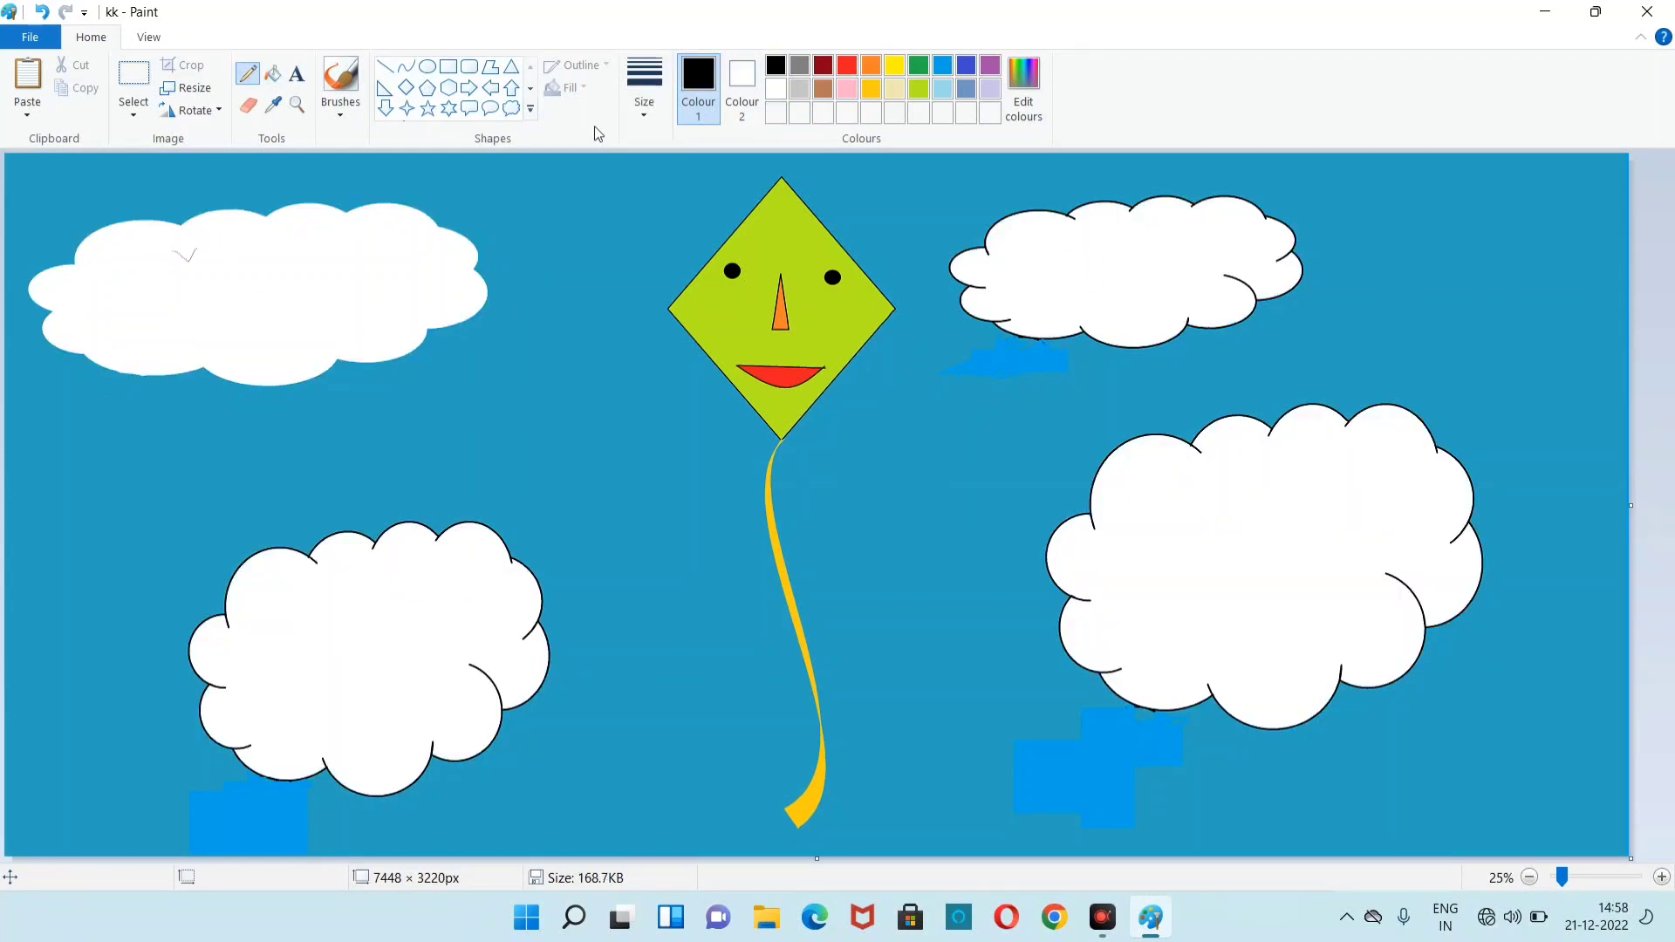
- Set the pencil to the third line thickness and undo the trial bird stroke in the upper-left cloud
left_click(645, 122)
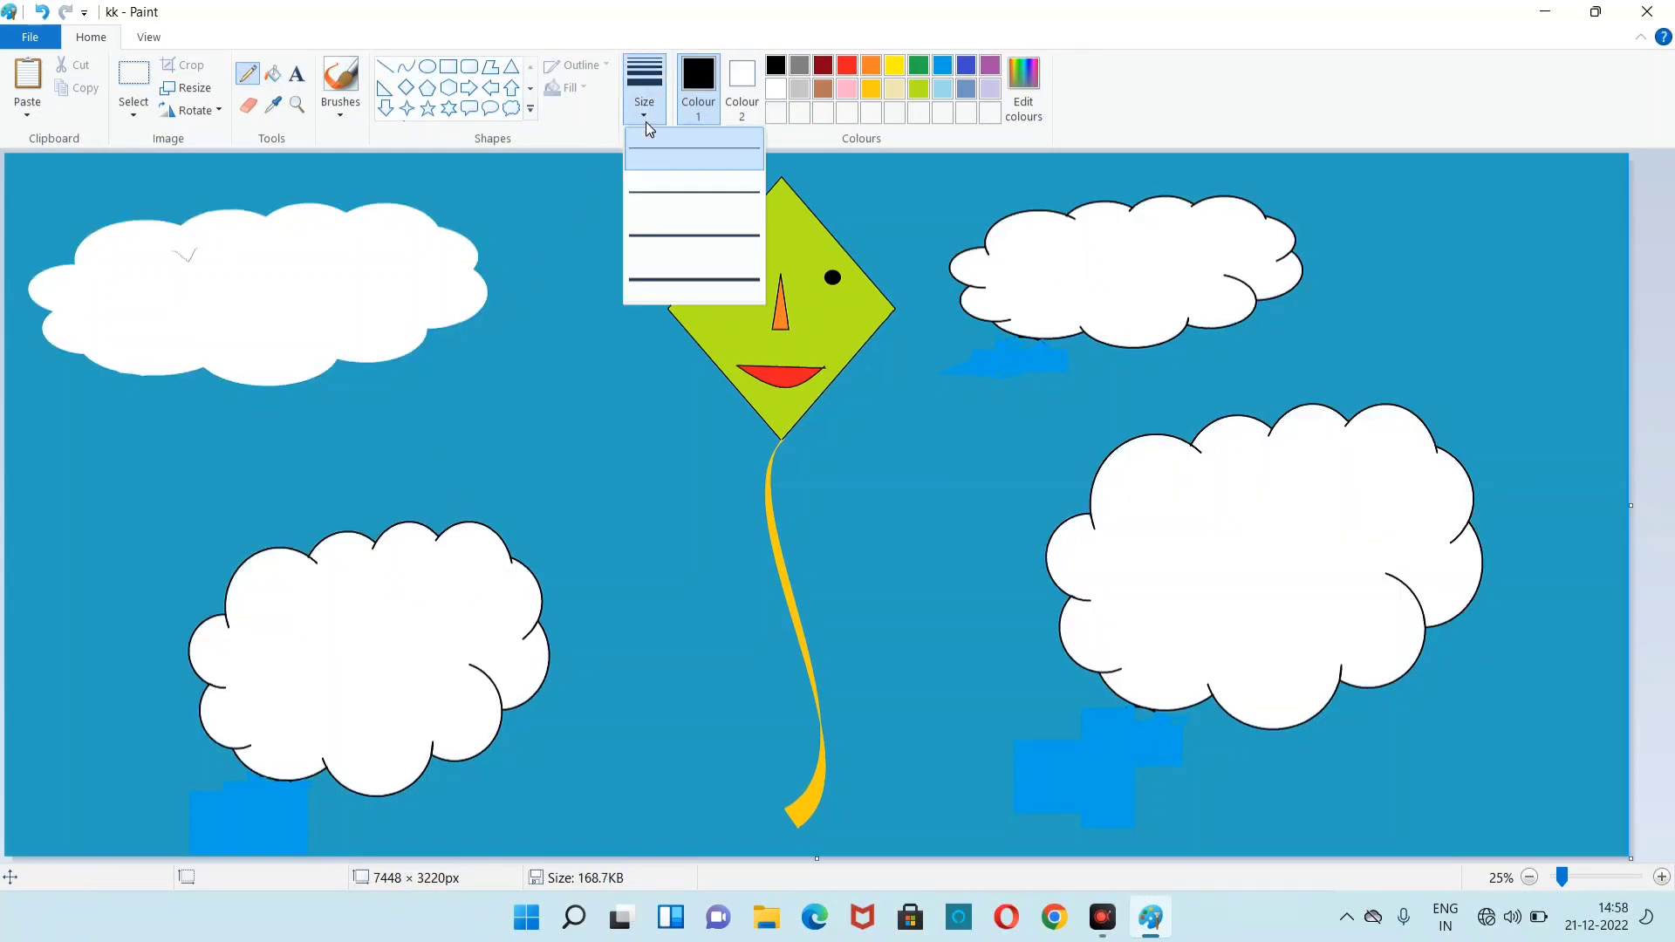
left_click(646, 245)
left_click(41, 12)
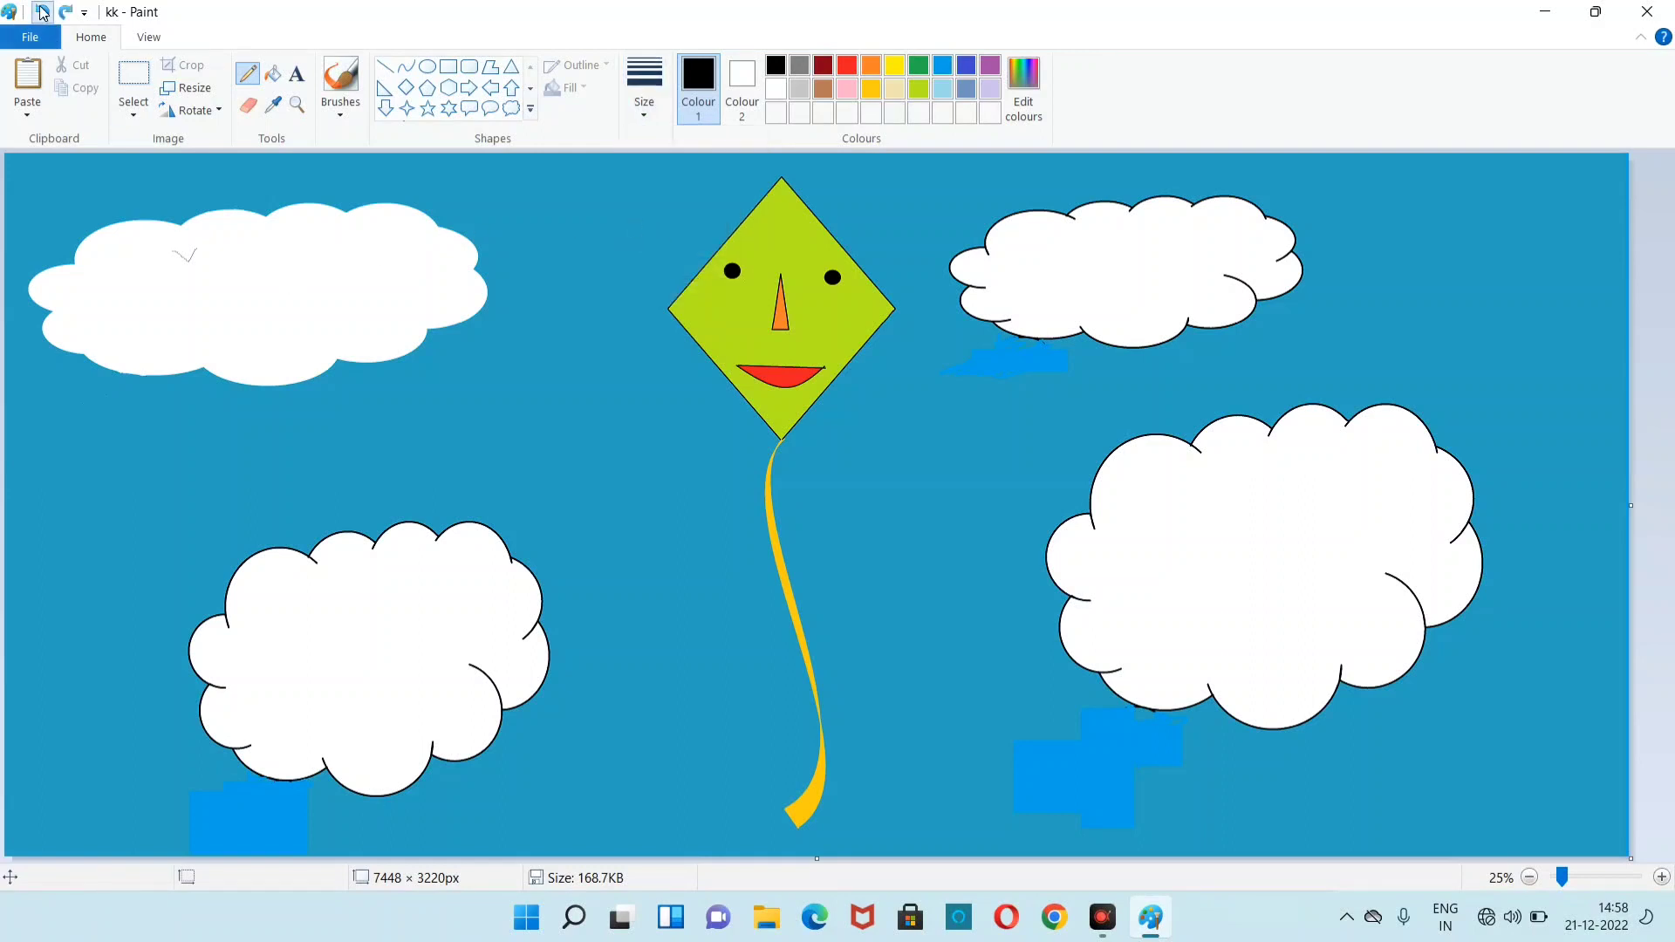
- Draw small black bird shapes with the pencil across the clouds and the sky around the kite
left_click_drag(201, 252, 264, 234)
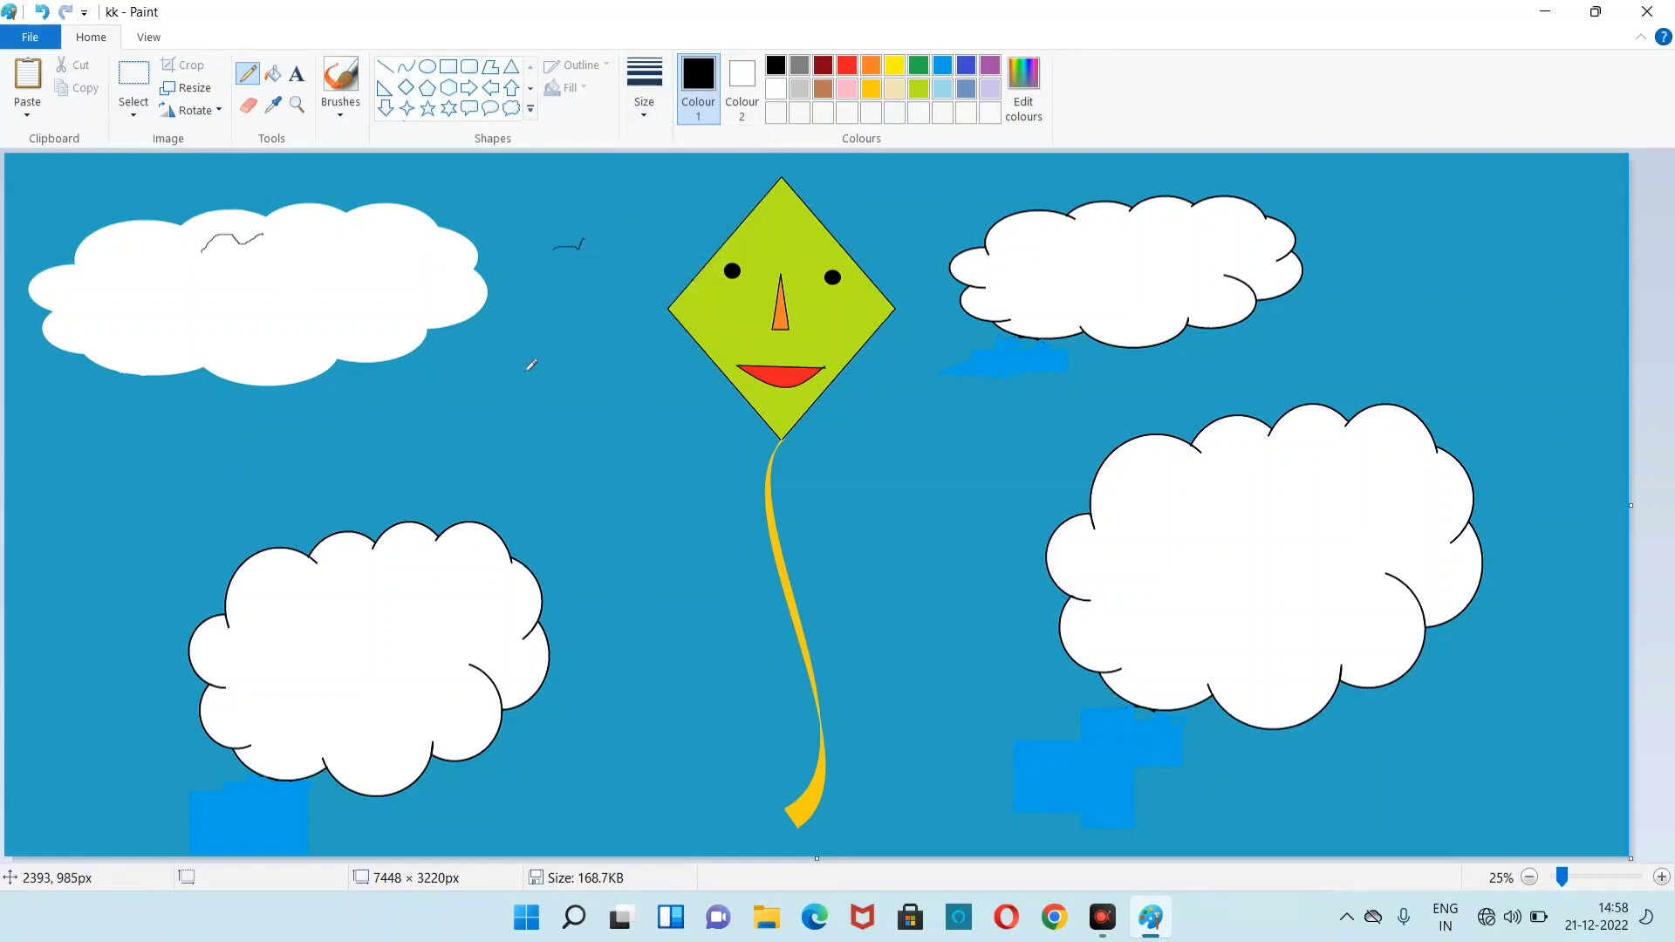
left_click_drag(883, 218, 908, 208)
left_click_drag(1260, 572, 1289, 555)
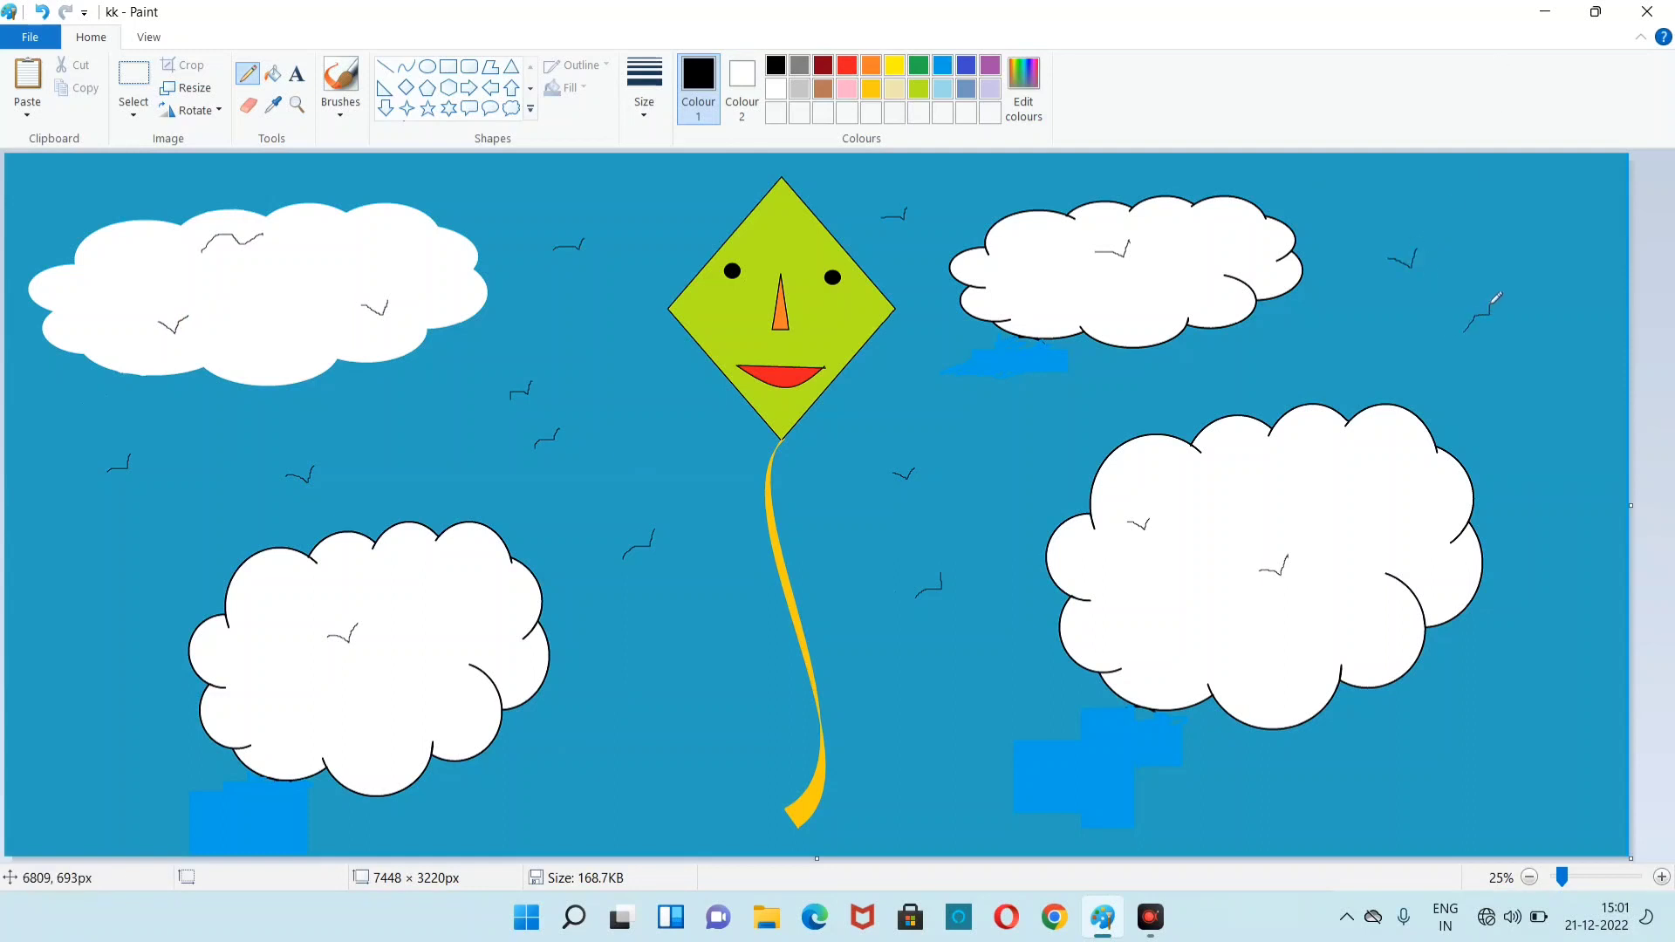
left_click_drag(1490, 306, 1489, 298)
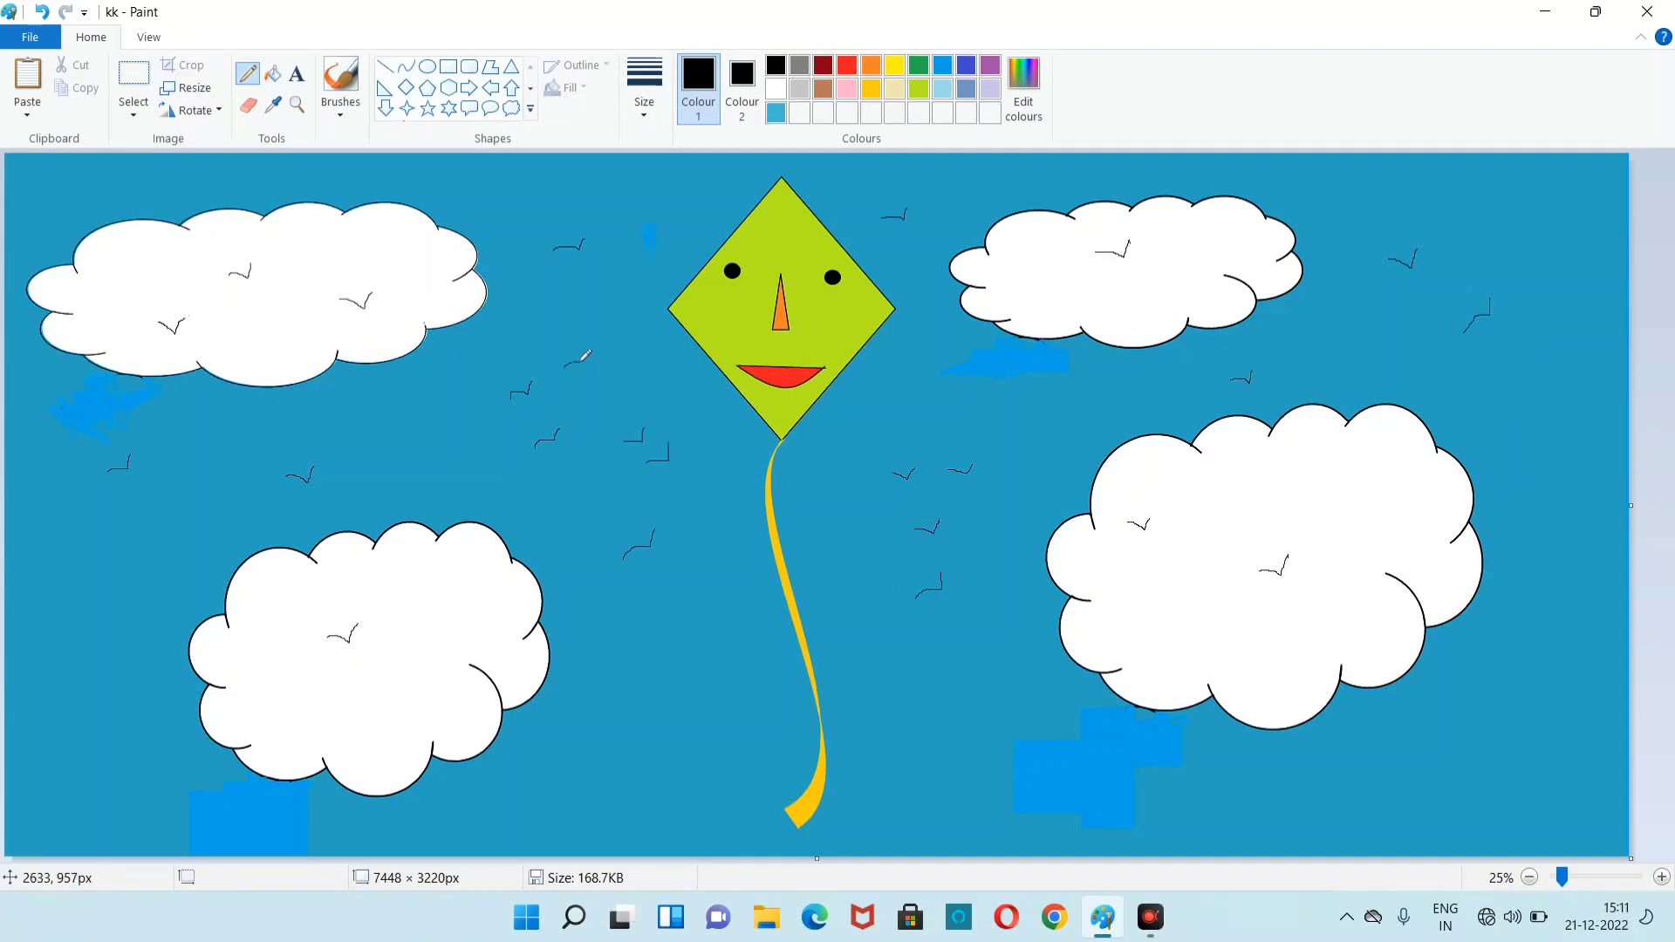
left_click_drag(579, 361, 588, 352)
left_click_drag(359, 715, 382, 695)
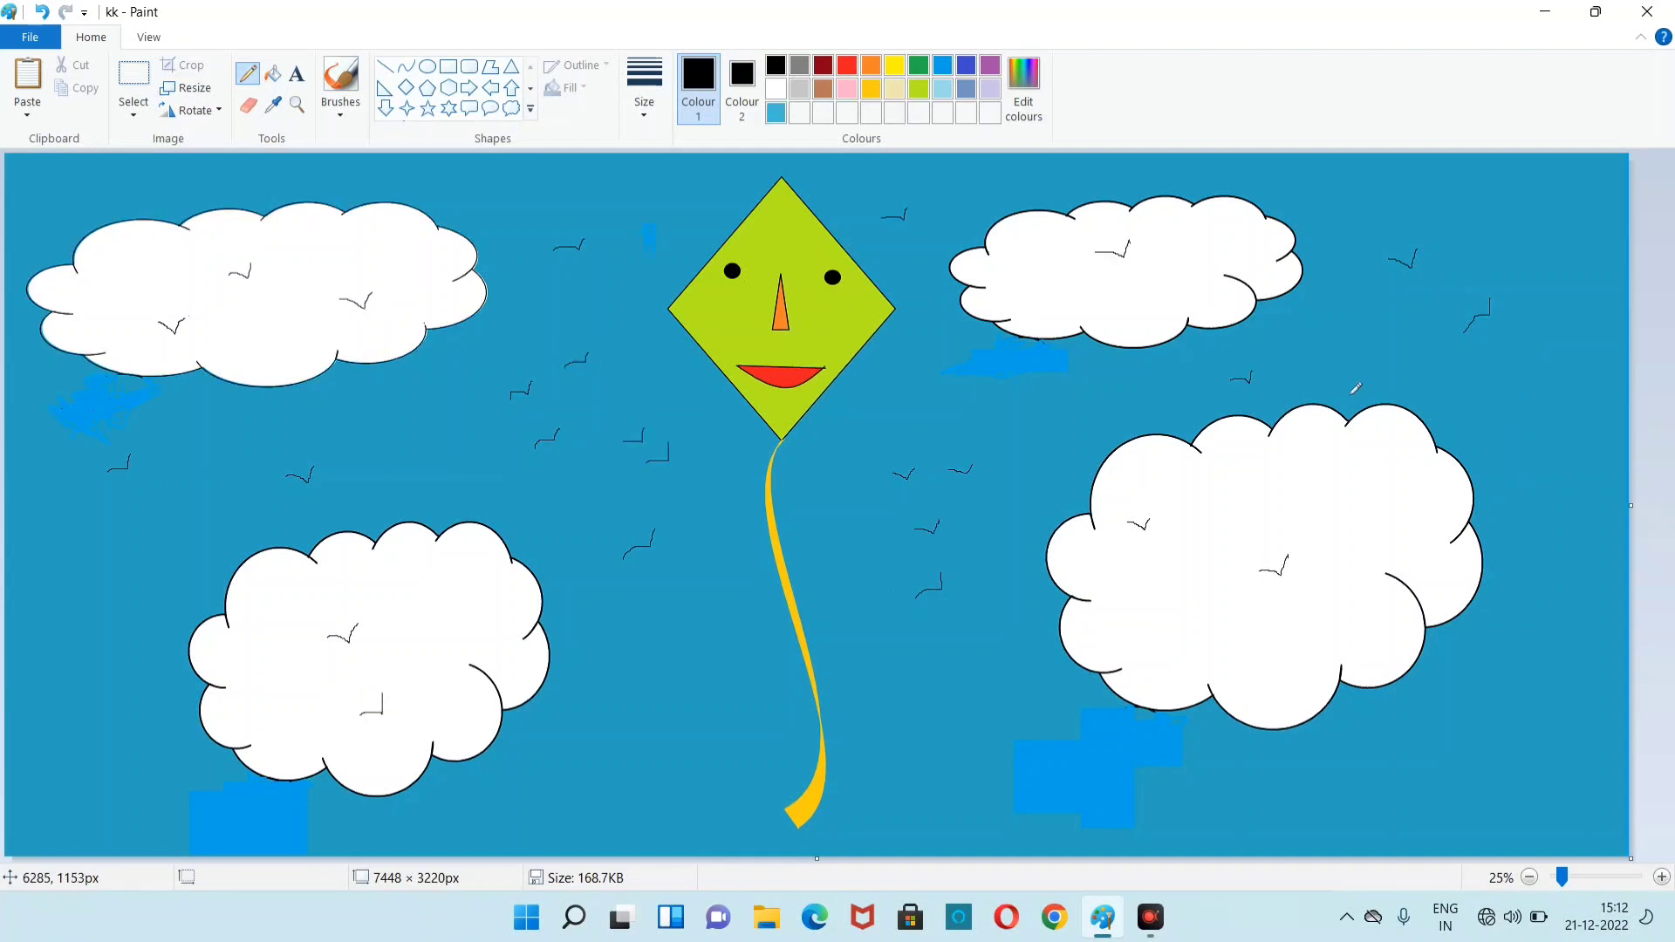